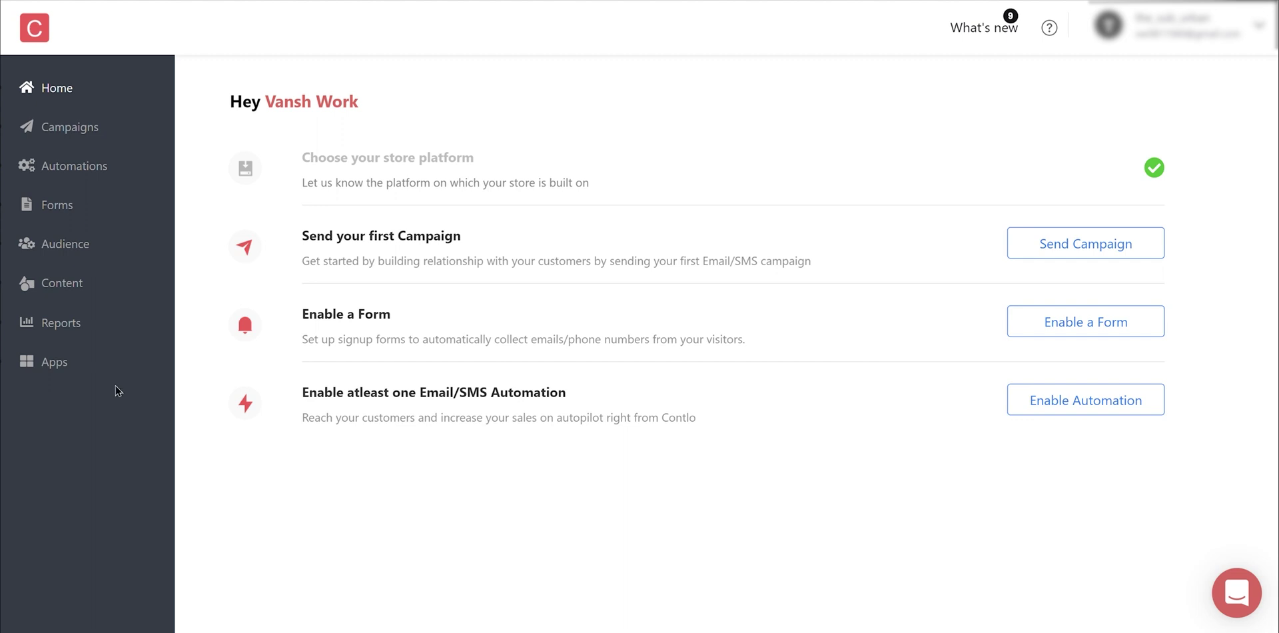
# Find WhatsApp among the channel apps in the Contlo app store and install it.
pyautogui.click(68, 365)
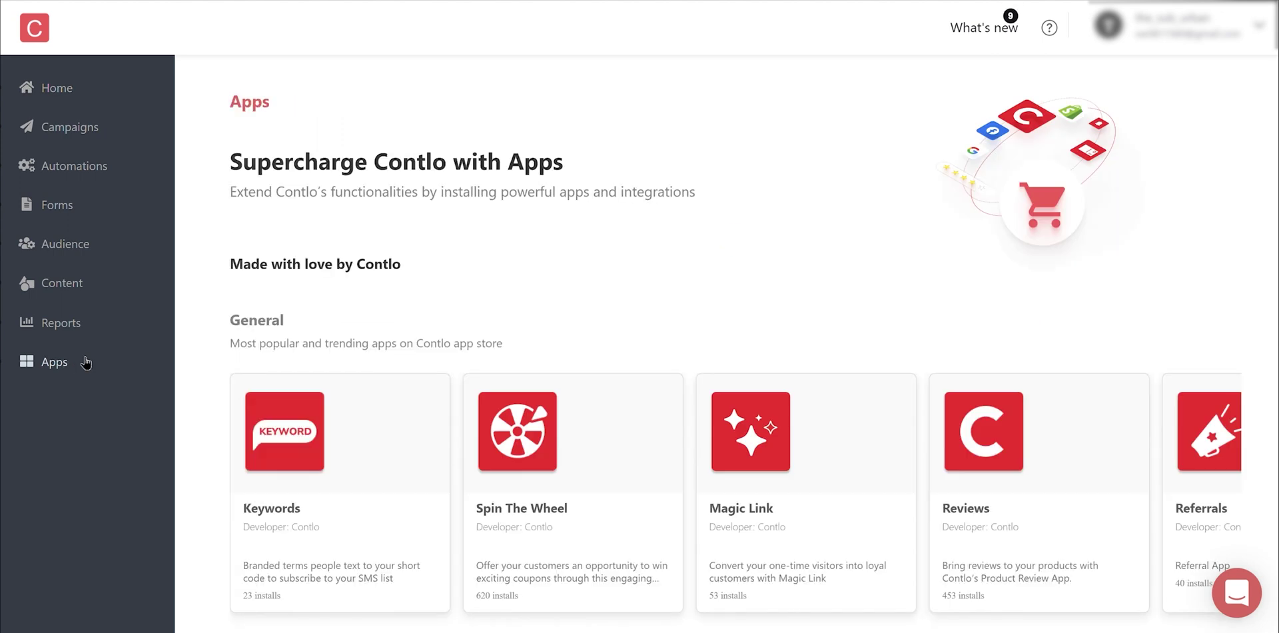
pyautogui.scroll(-9, 195, 353)
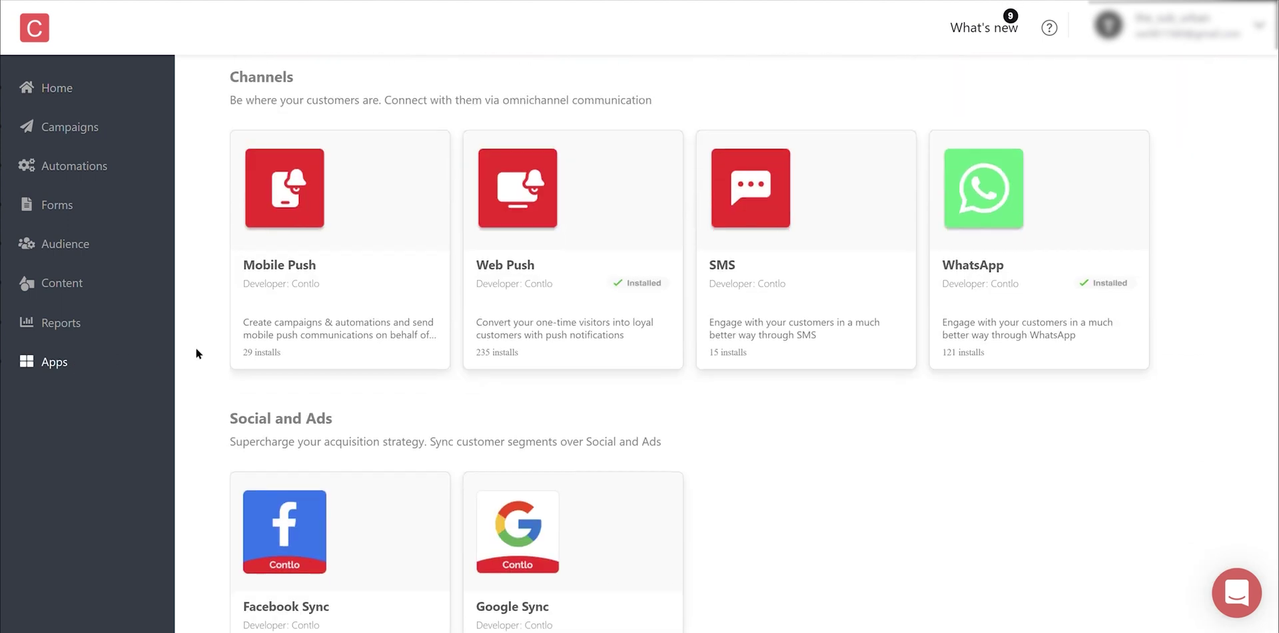
pyautogui.scroll(-1, 196, 348)
pyautogui.click(965, 266)
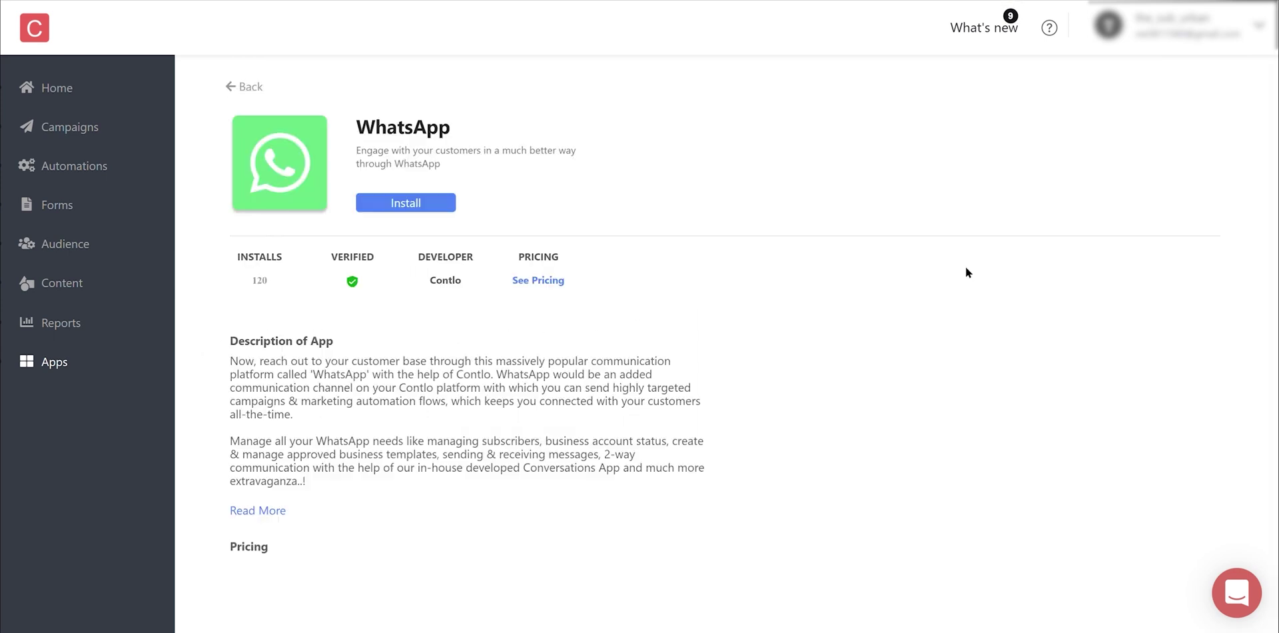
pyautogui.click(414, 203)
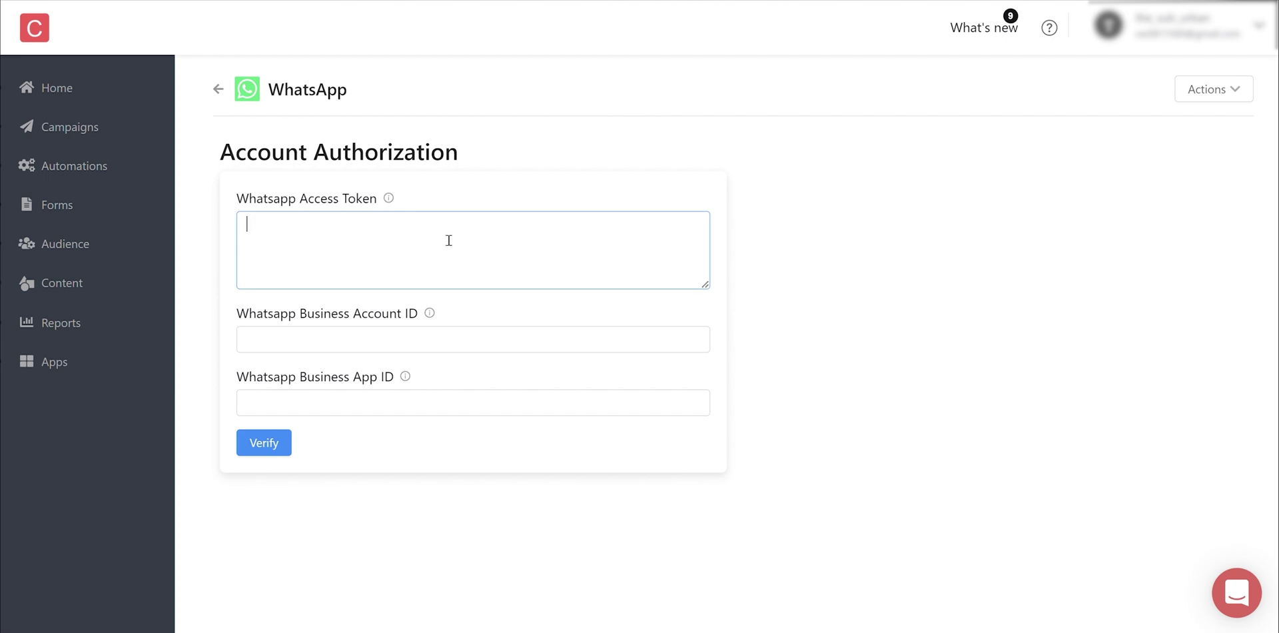
# Fill in the WhatsApp access token, business account ID and business app ID, and verify the account details.
pyautogui.hotkey('ctrl', 'v')
pyautogui.click(428, 345)
pyautogui.hotkey('ctrl', 'v')
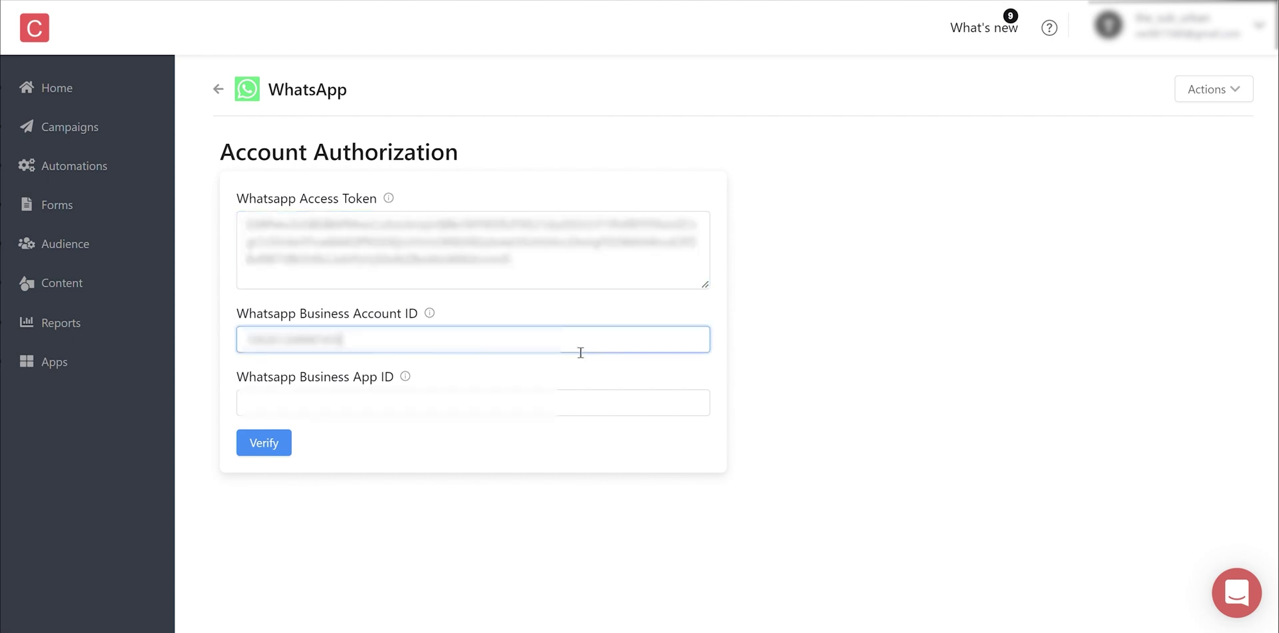
pyautogui.press('Tab')
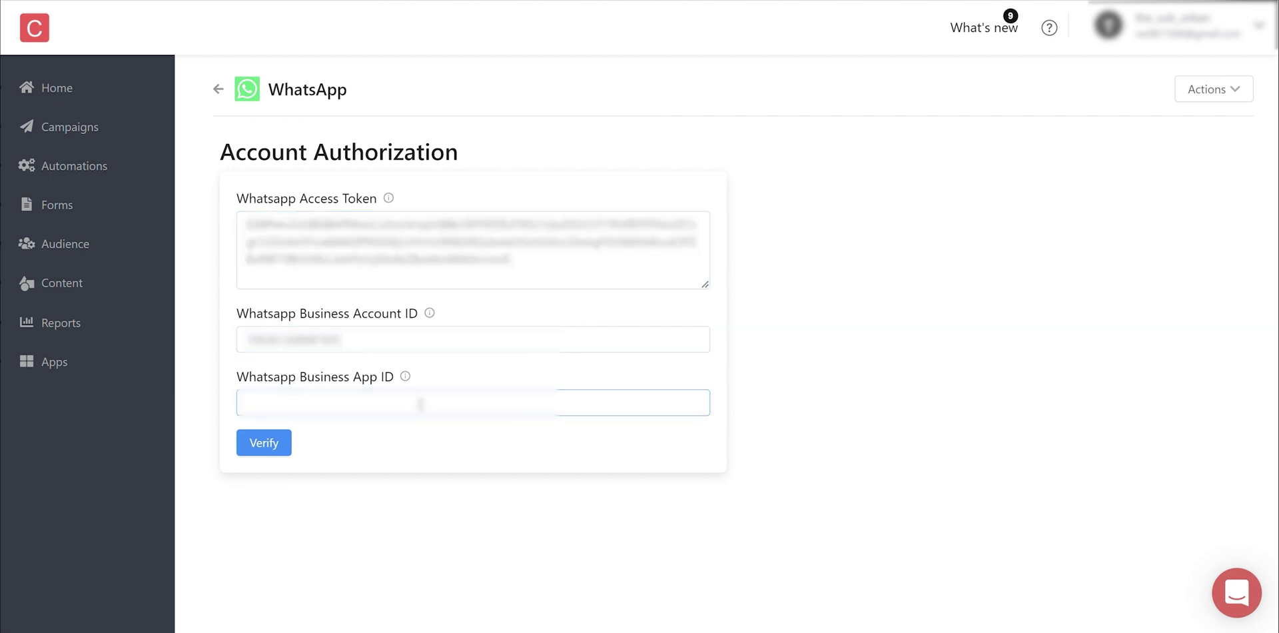
pyautogui.hotkey('ctrl', 'v')
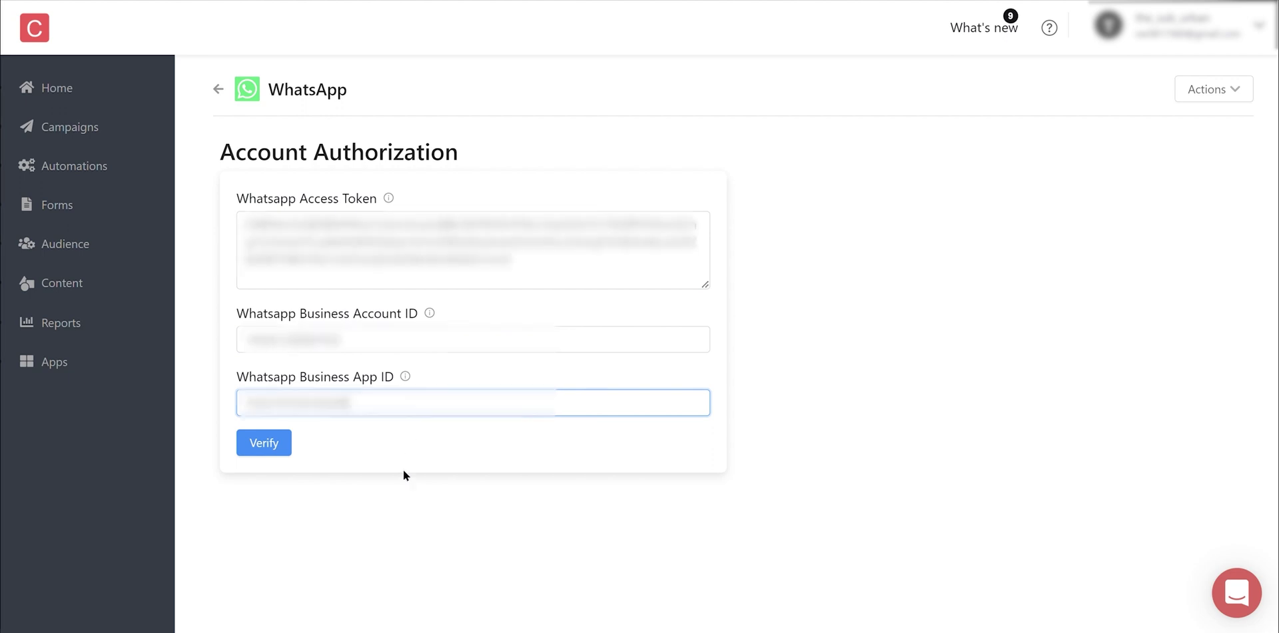
pyautogui.click(271, 447)
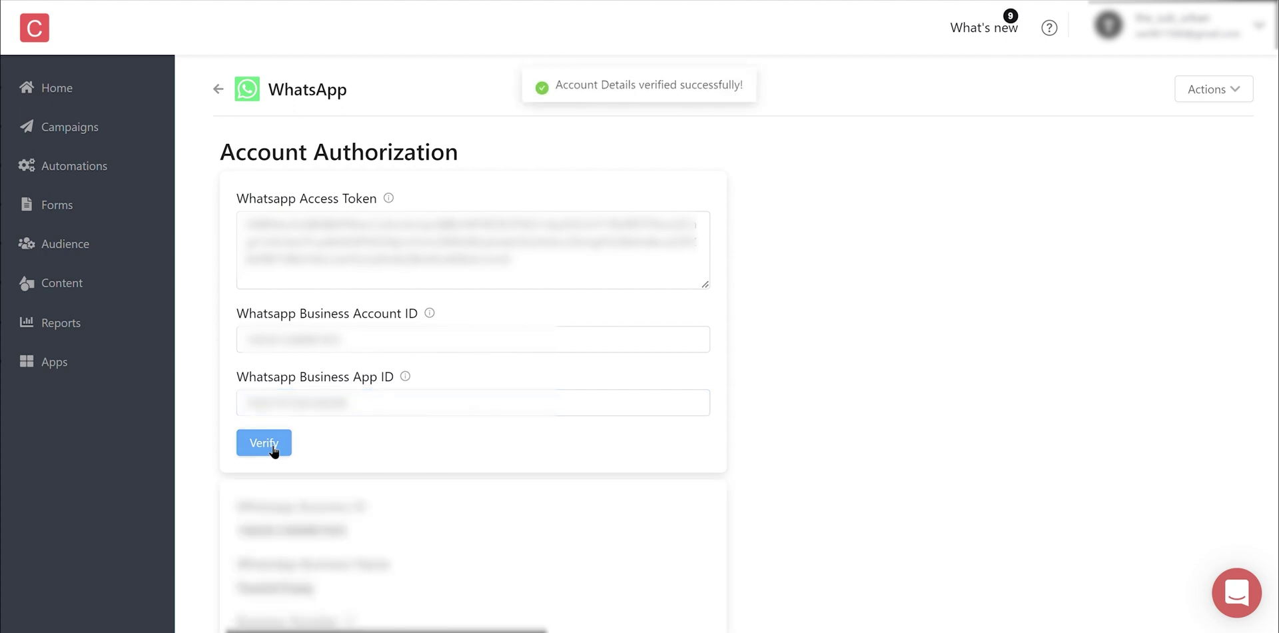
# Keep the selected business number for the verified WhatsApp account and proceed further with the setup.
pyautogui.scroll(-3, 209, 453)
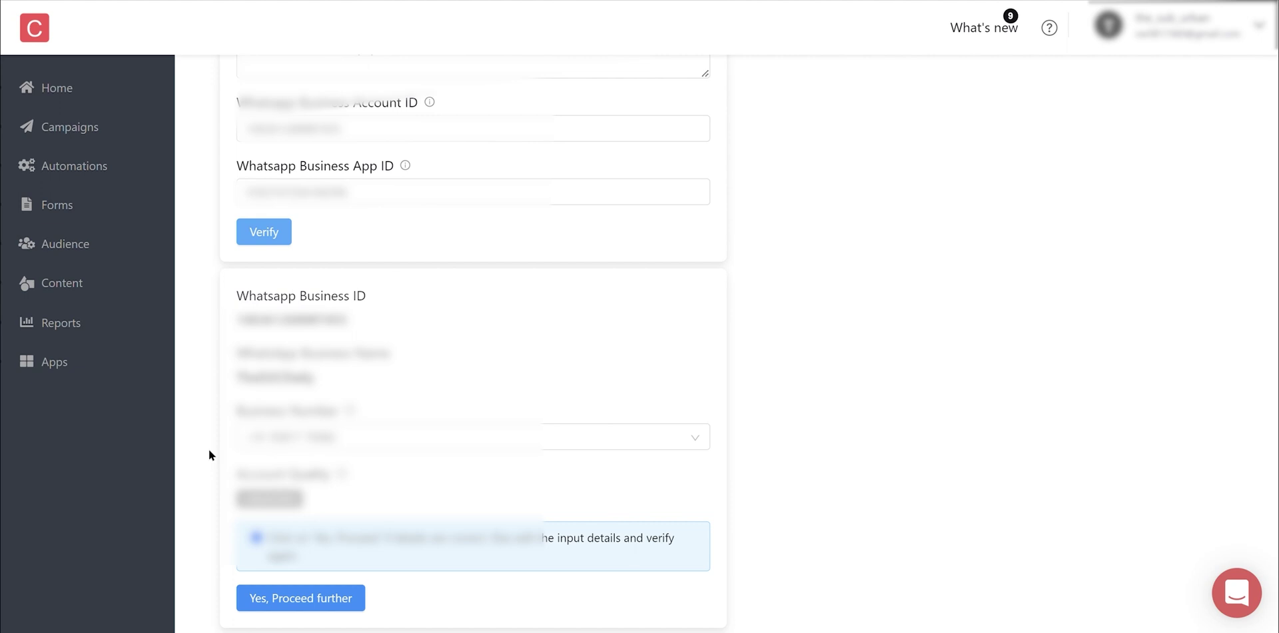
pyautogui.click(702, 439)
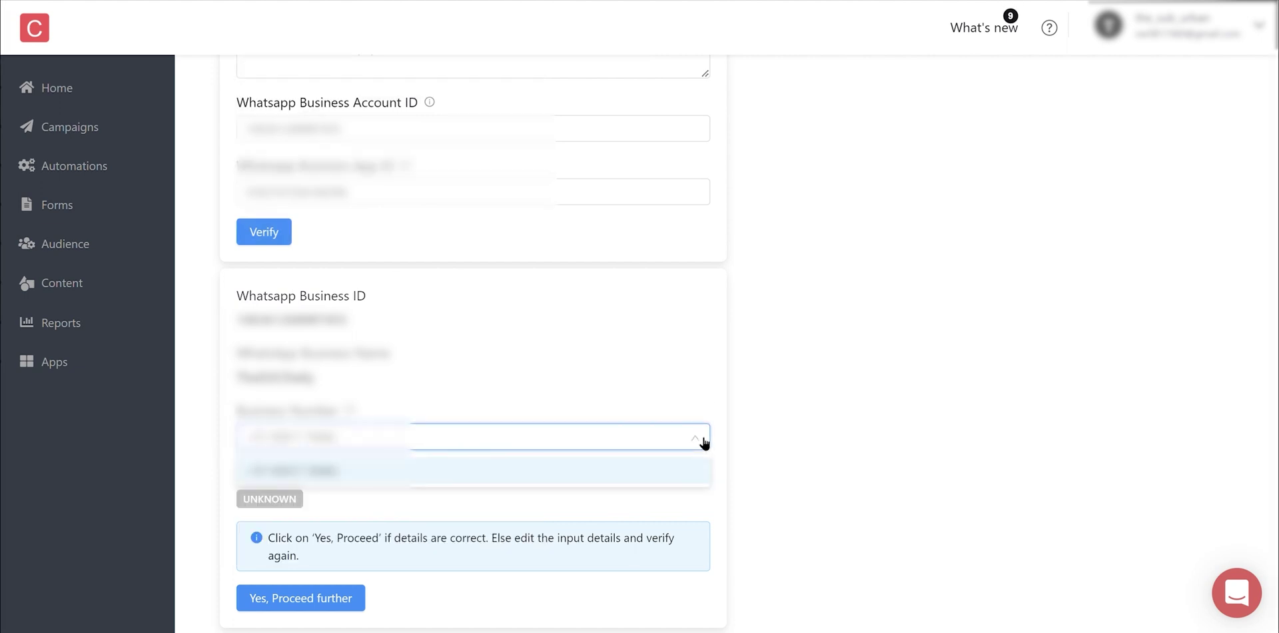
pyautogui.click(702, 439)
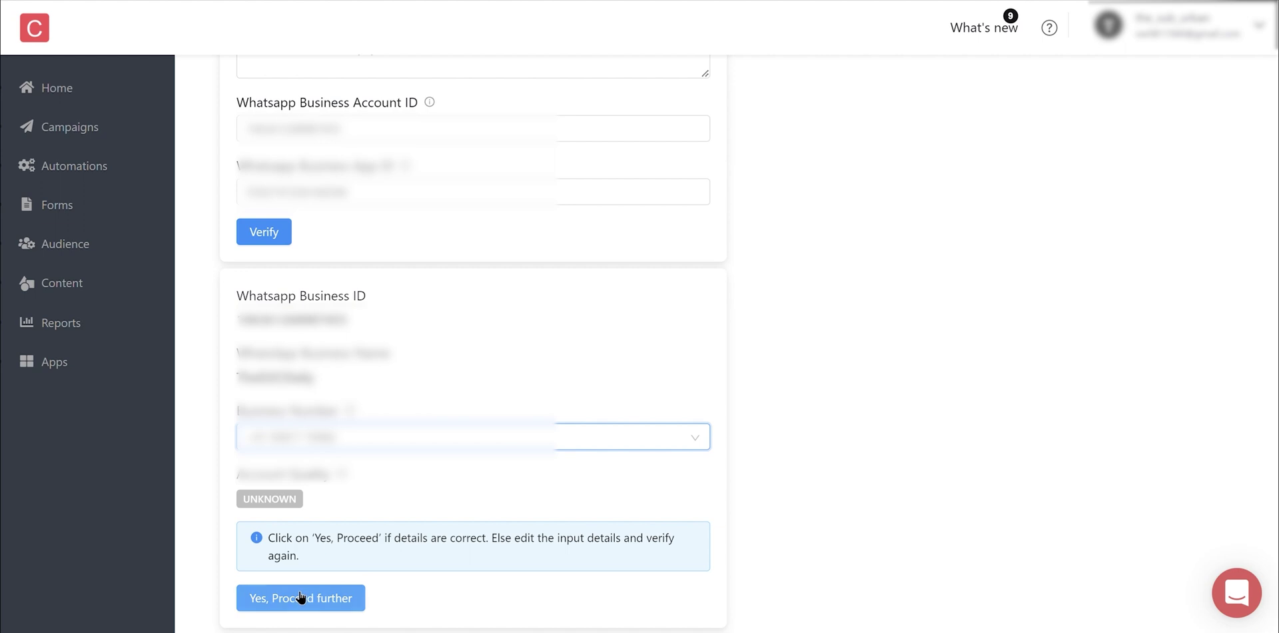
pyautogui.click(280, 603)
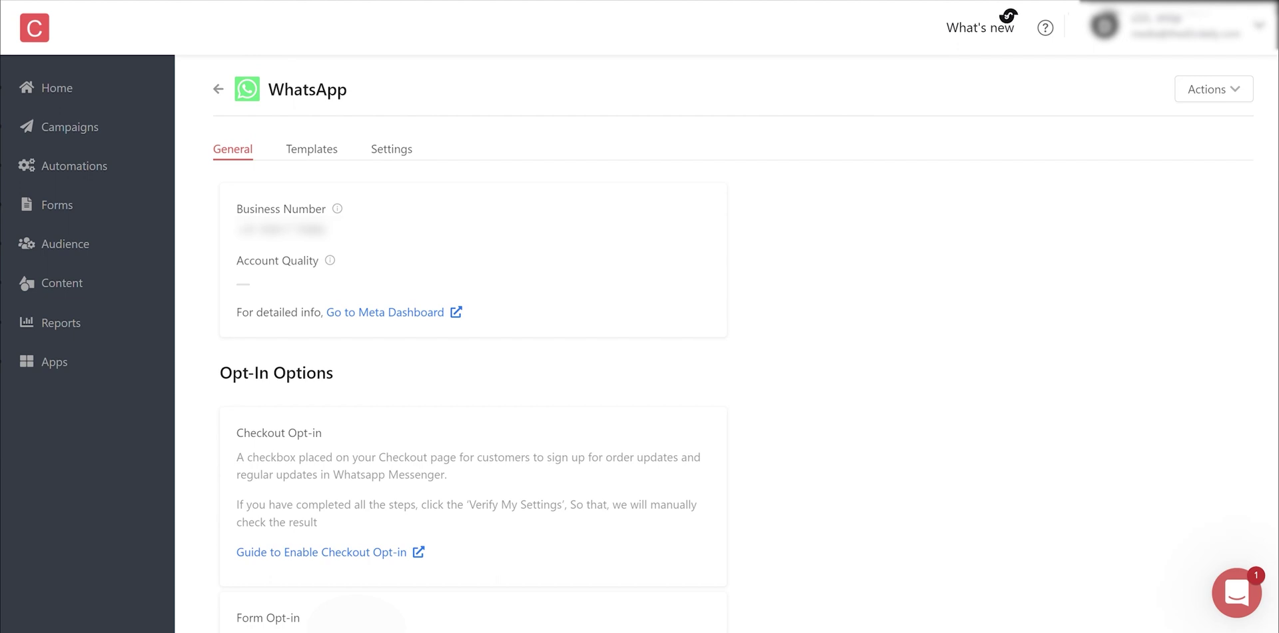
pyautogui.click(1251, 589)
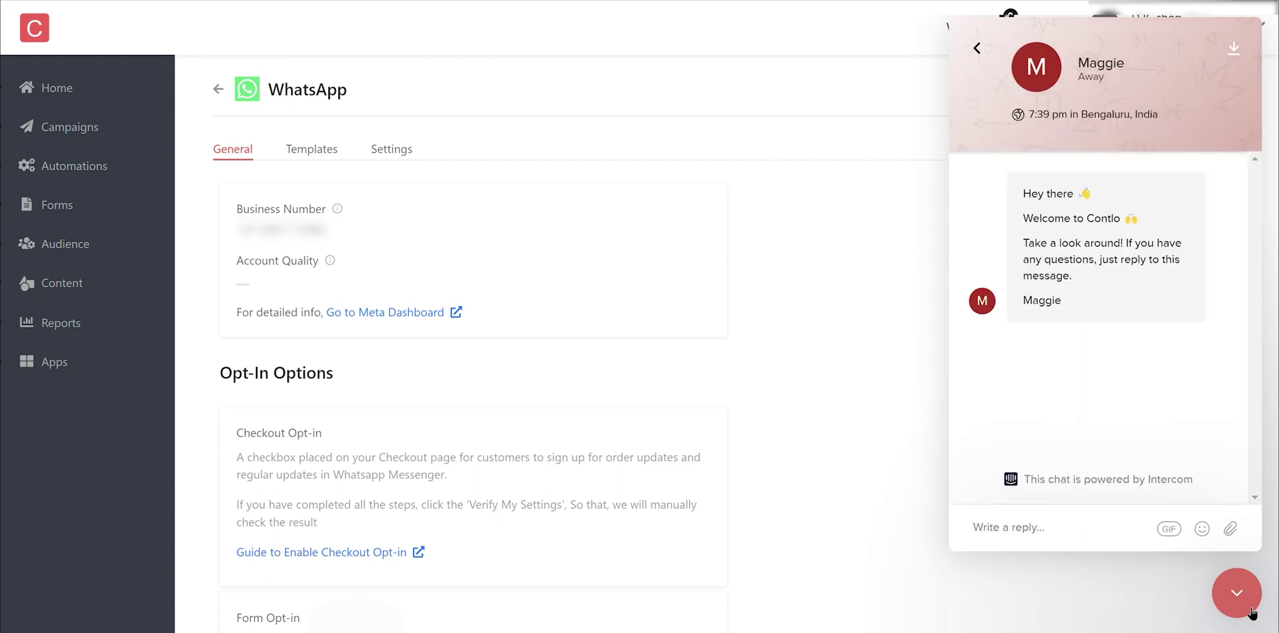
pyautogui.click(1252, 612)
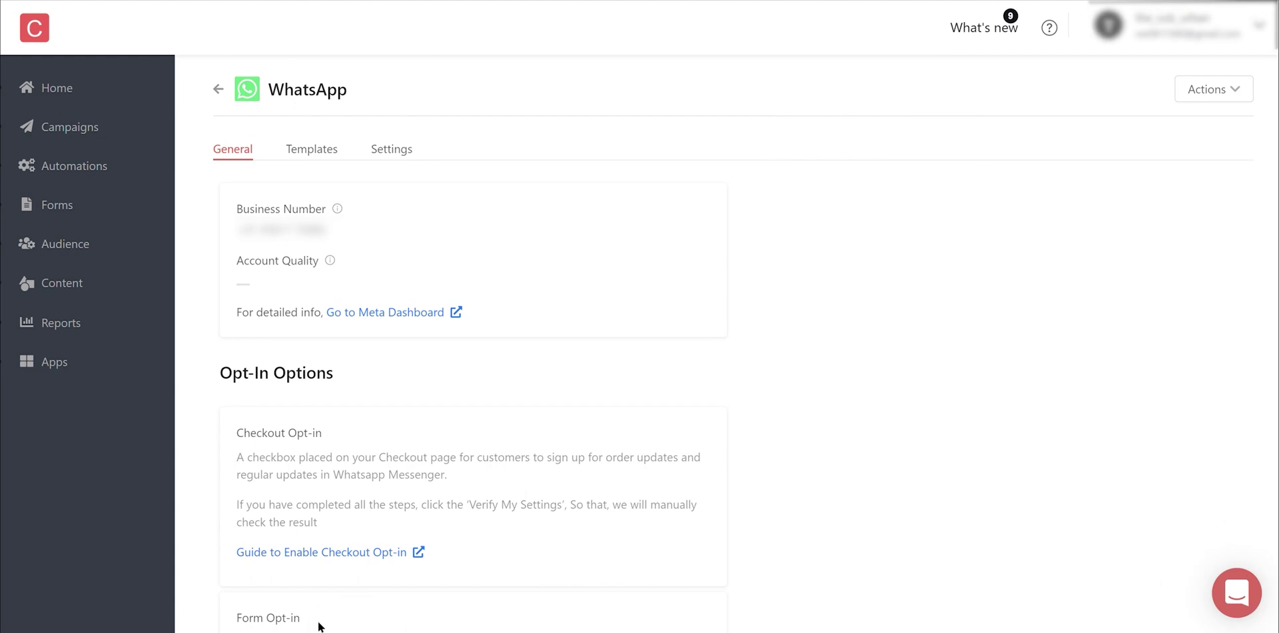
pyautogui.scroll(-2, 318, 626)
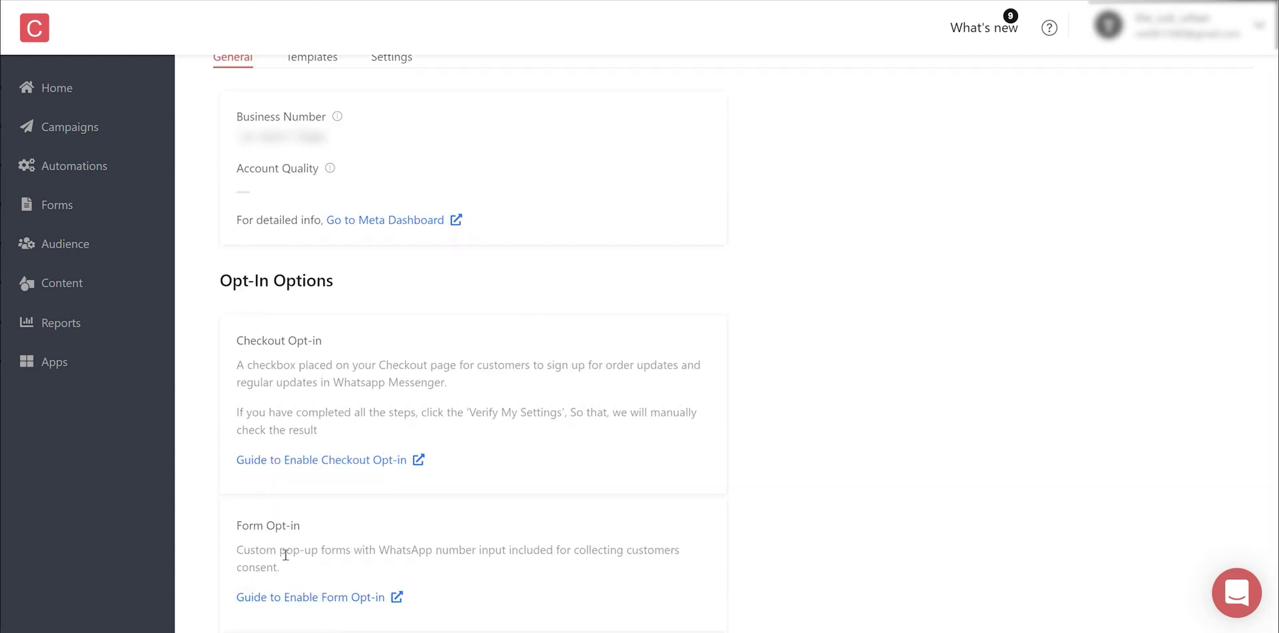
# Create a new WhatsApp campaign and name it "Our first whatsapp message".
pyautogui.click(85, 130)
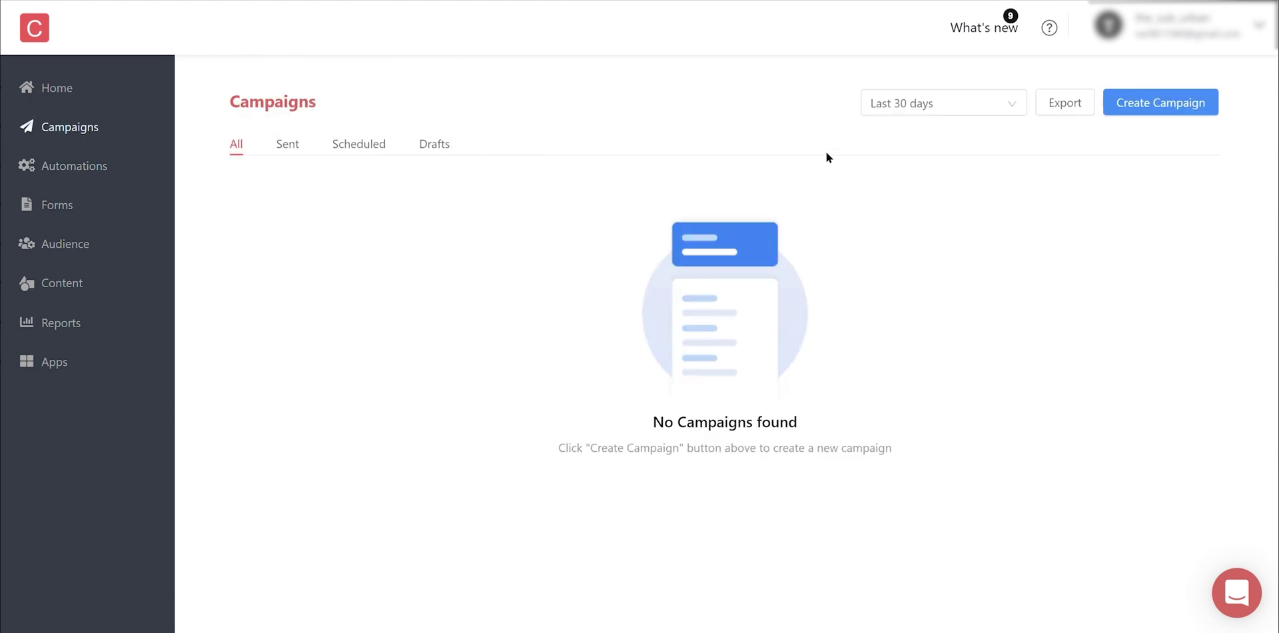
pyautogui.click(1142, 103)
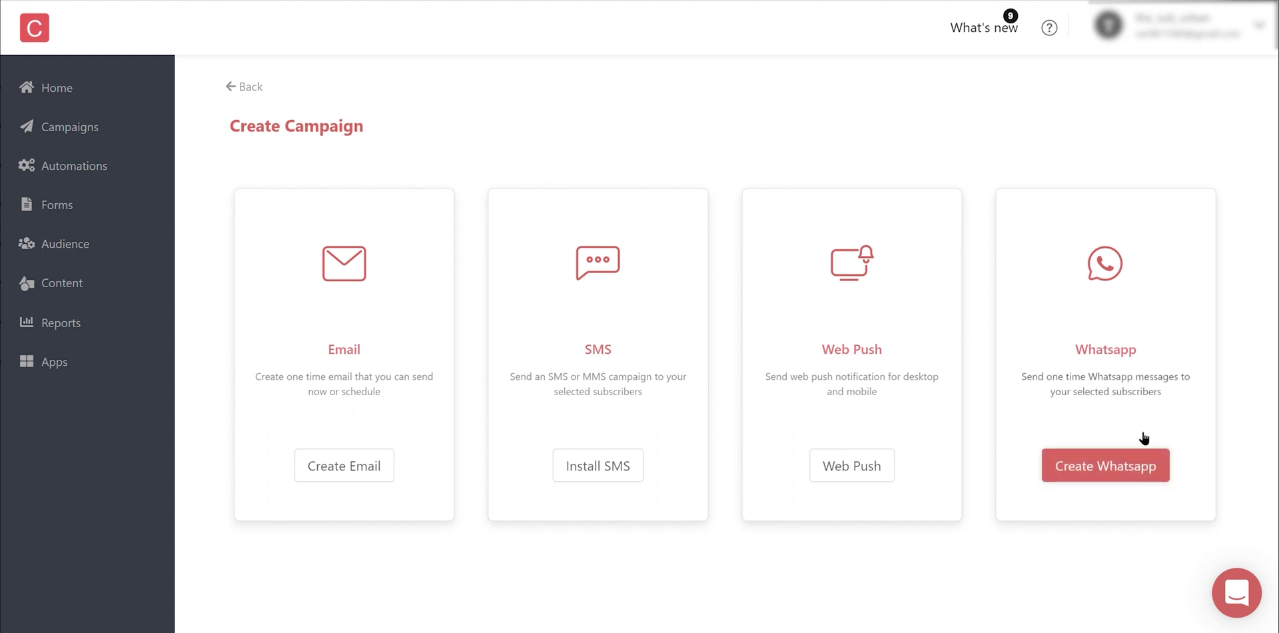
pyautogui.click(1140, 472)
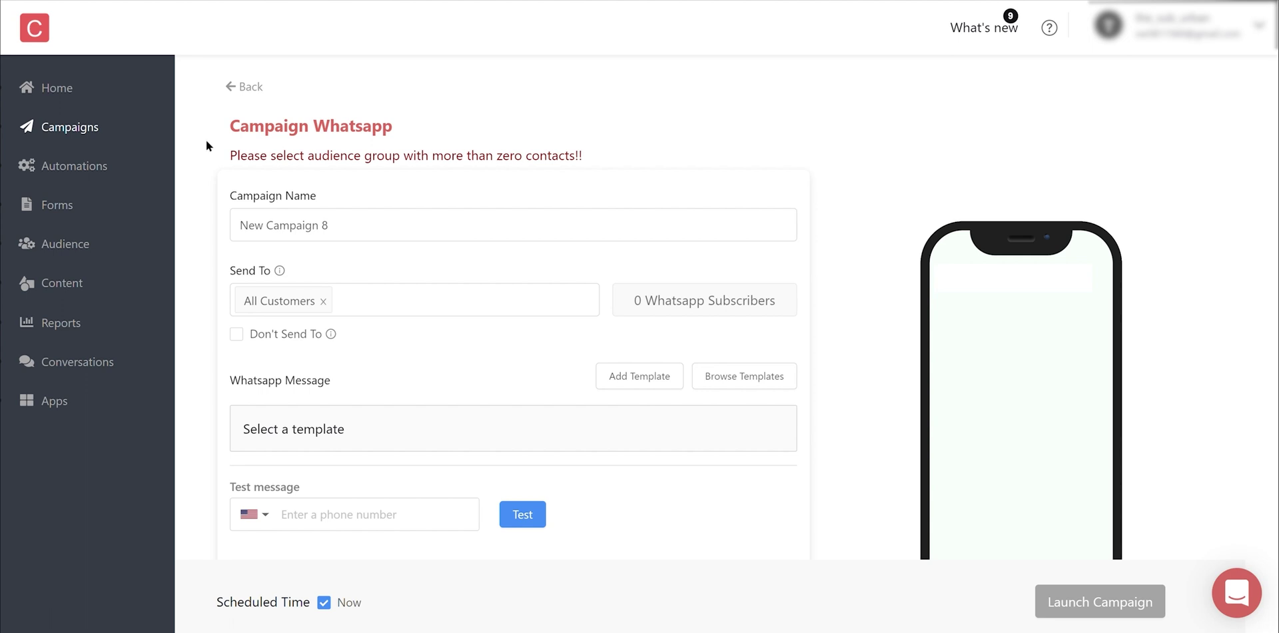
pyautogui.click(385, 229)
pyautogui.hotkey('ctrl', 'a')
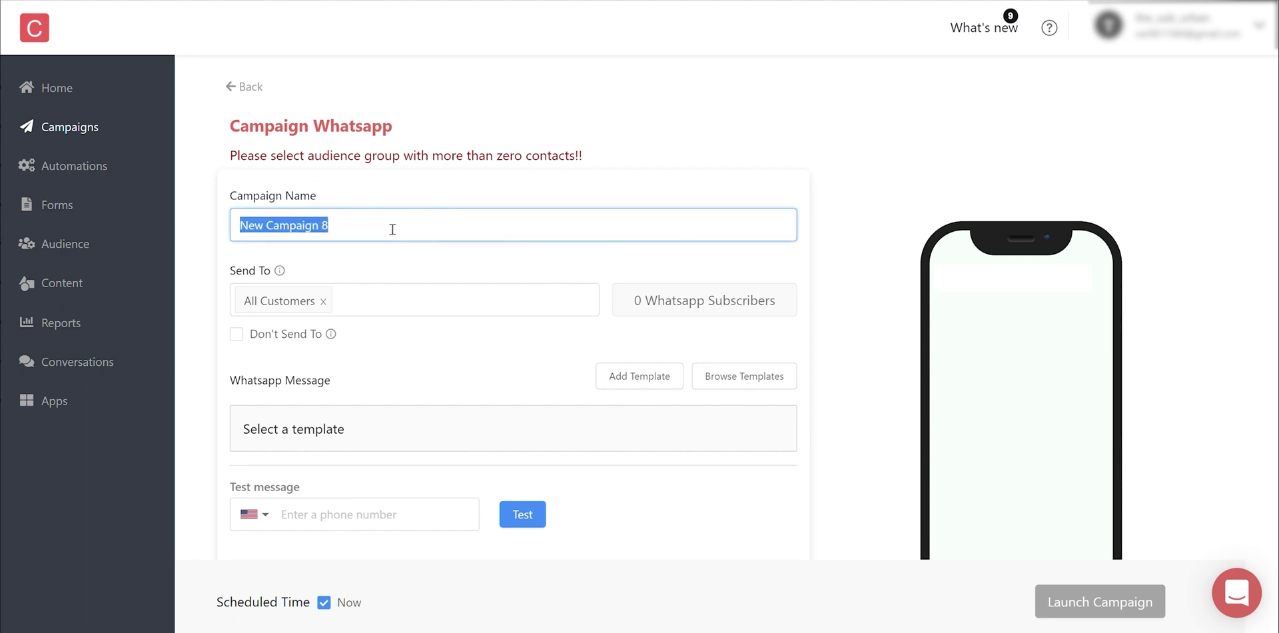
pyautogui.write('Our first whatsapp message')
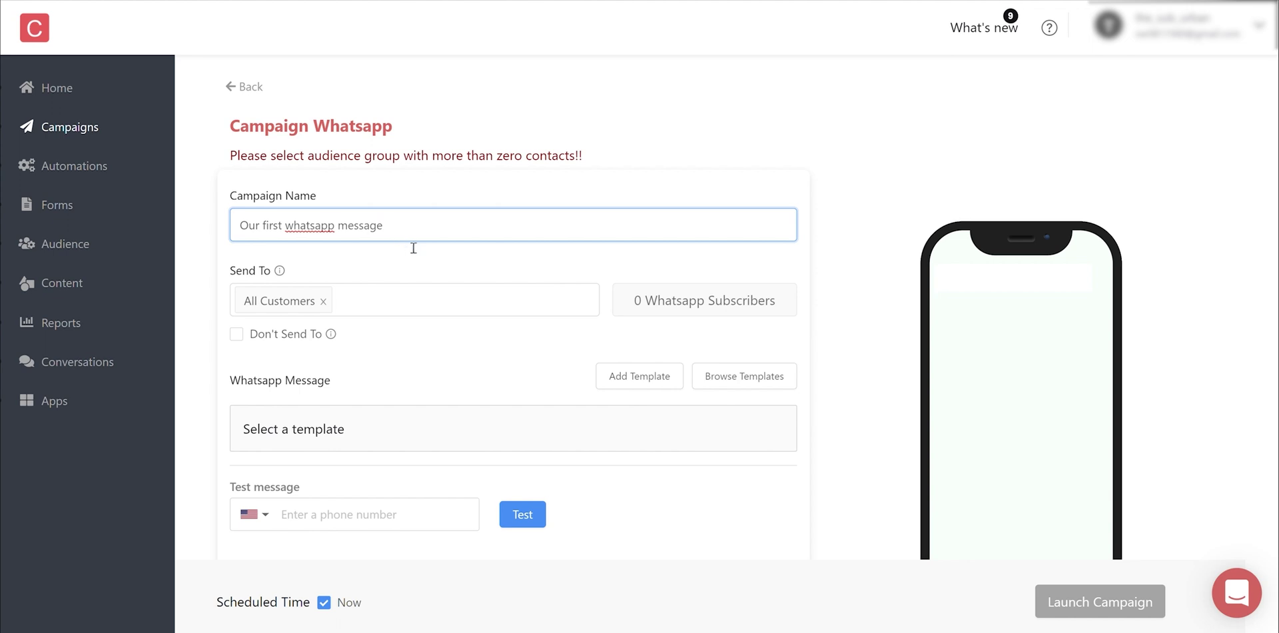
pyautogui.click(432, 308)
pyautogui.click(432, 308)
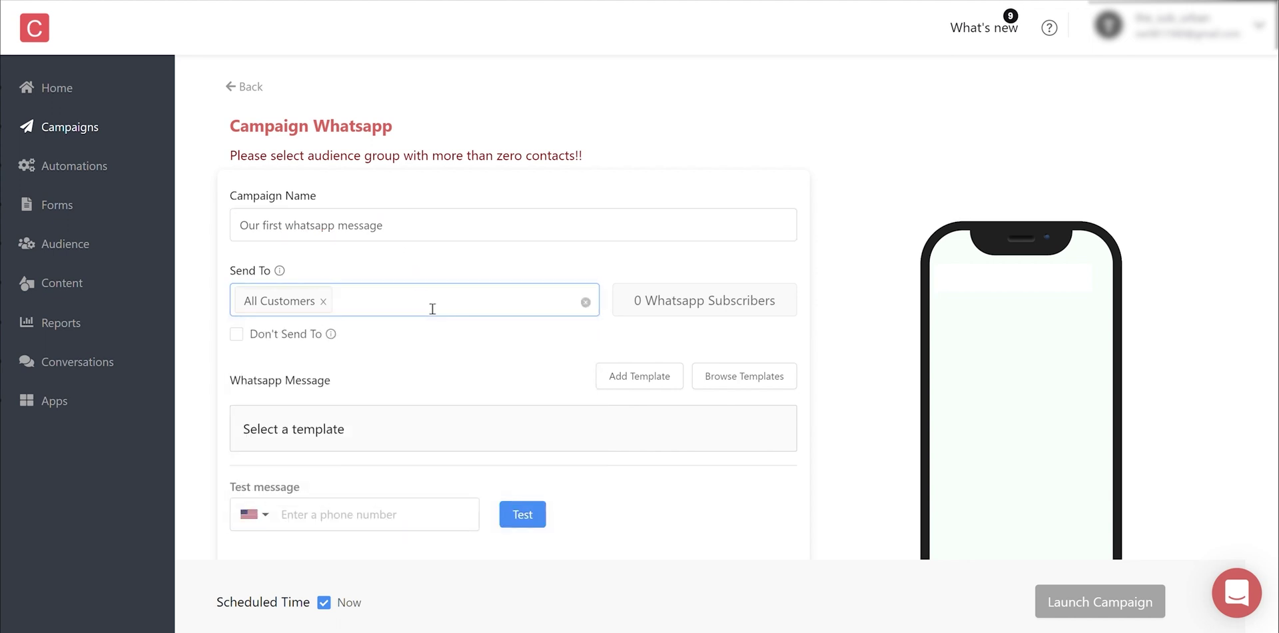
pyautogui.click(433, 330)
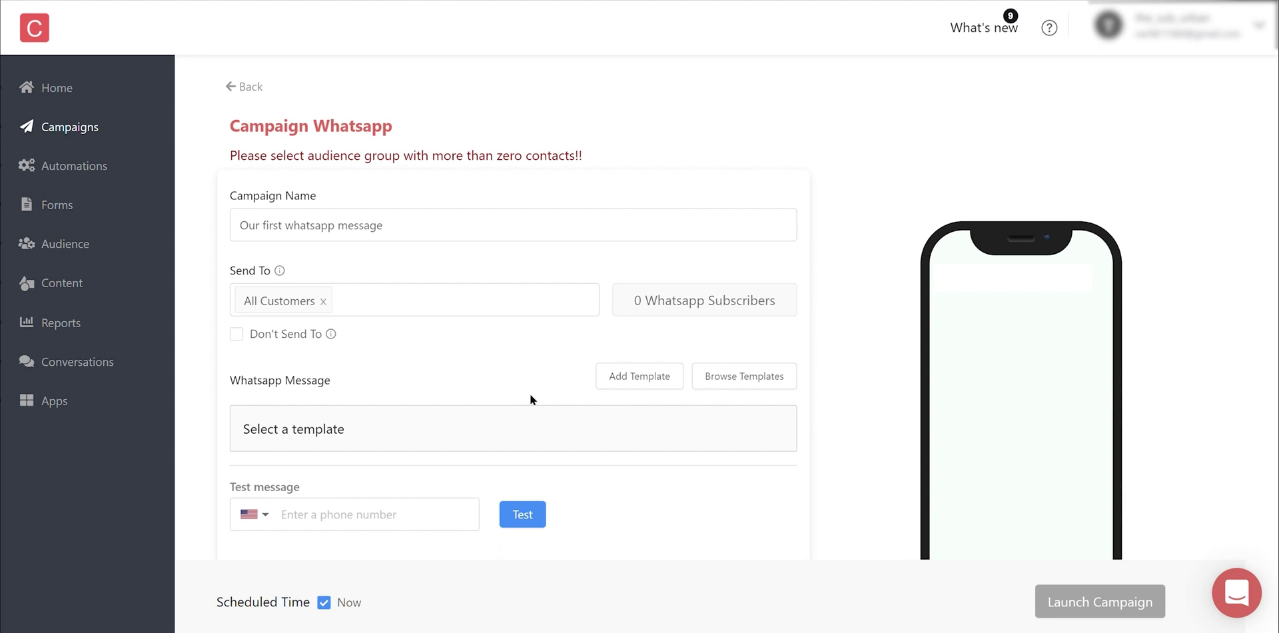
# Start a new WhatsApp message template for the campaign and name it holiday_sale_50_off.
pyautogui.click(612, 385)
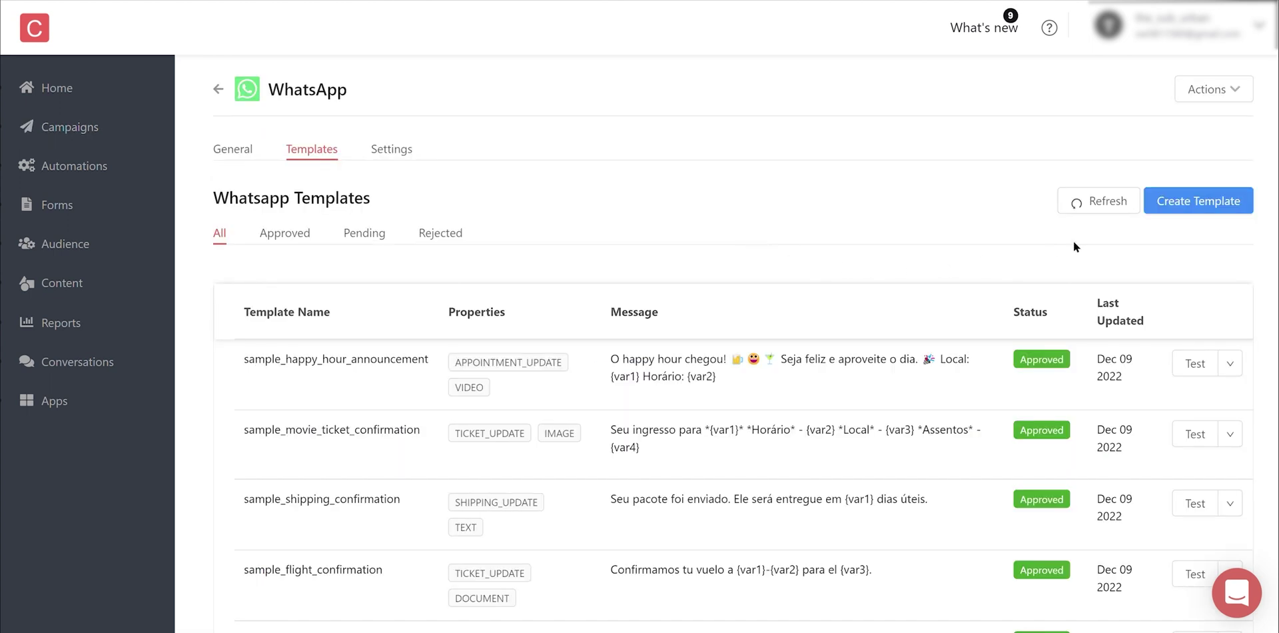
pyautogui.click(1187, 207)
pyautogui.click(646, 191)
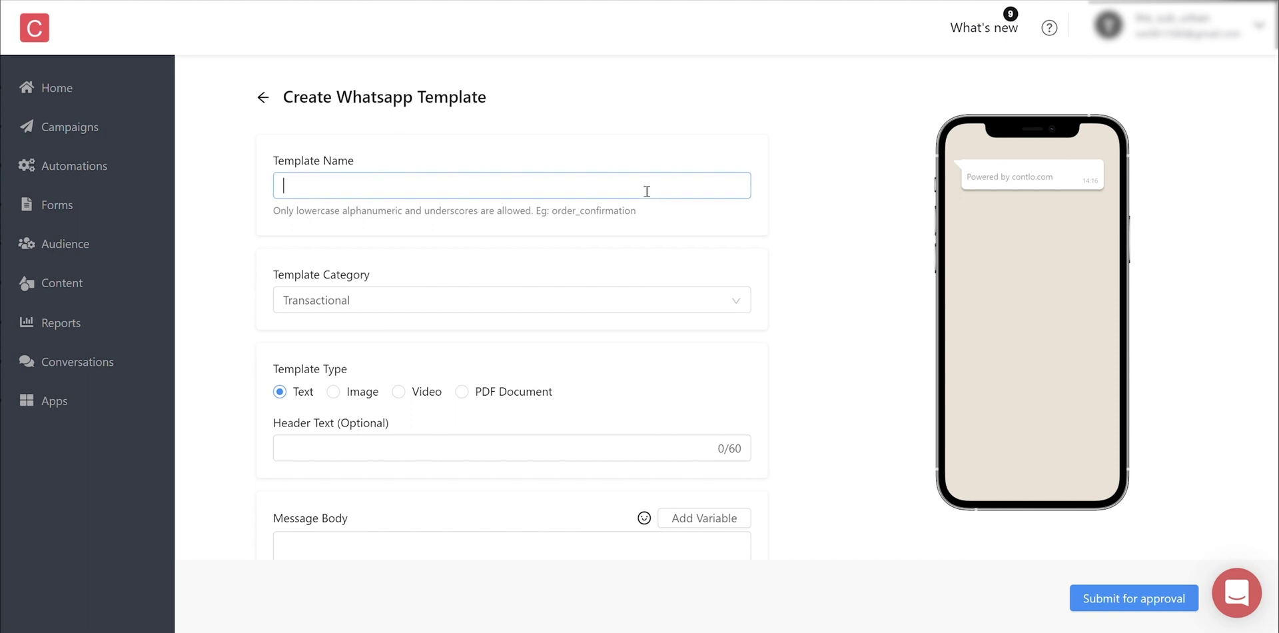
pyautogui.write('holiday_sale_50_off')
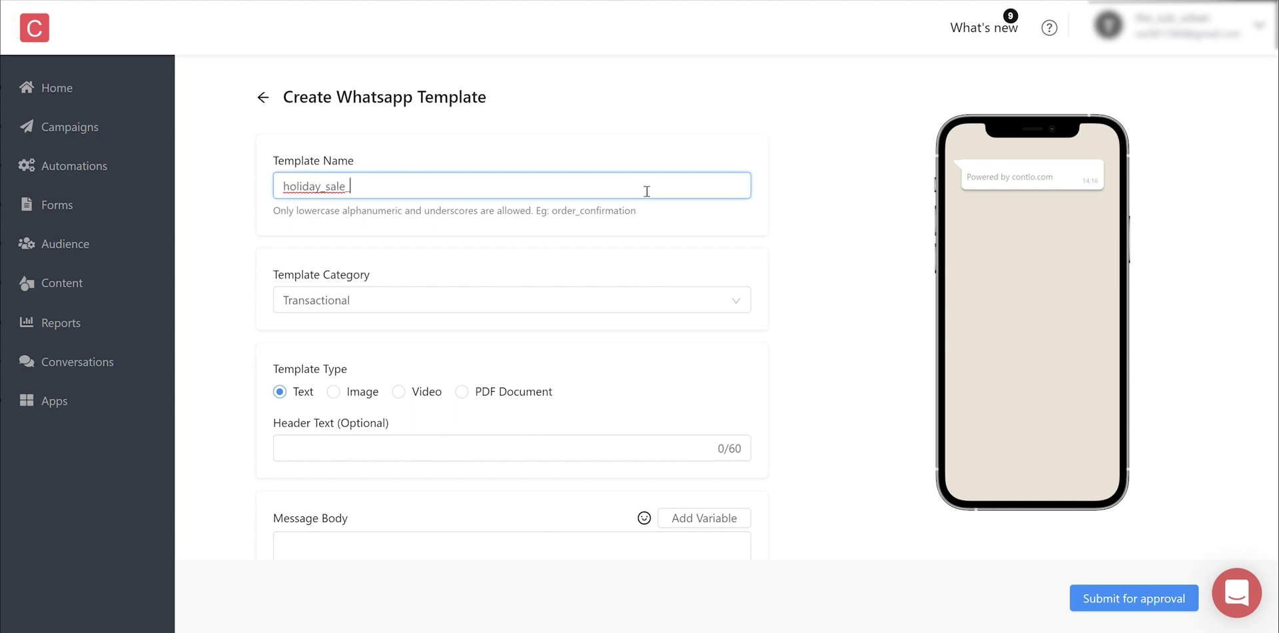
# Set the template category to Marketing and the type to Image, with coffeeee.png as the sample image.
pyautogui.click(693, 299)
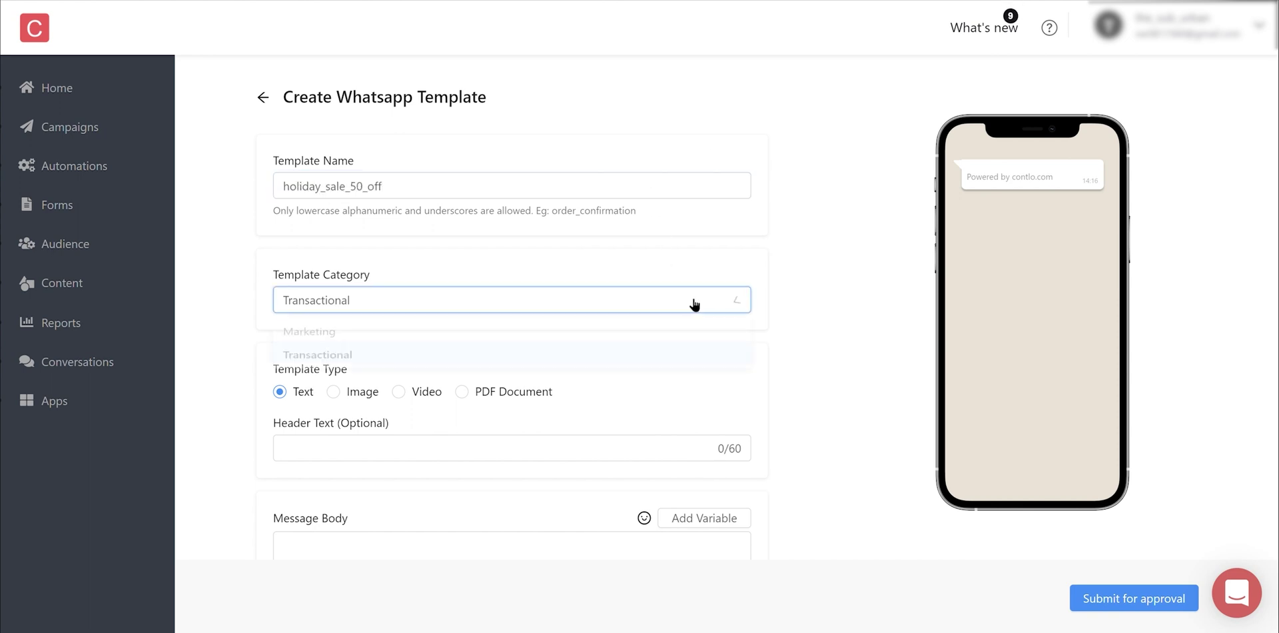
pyautogui.click(690, 341)
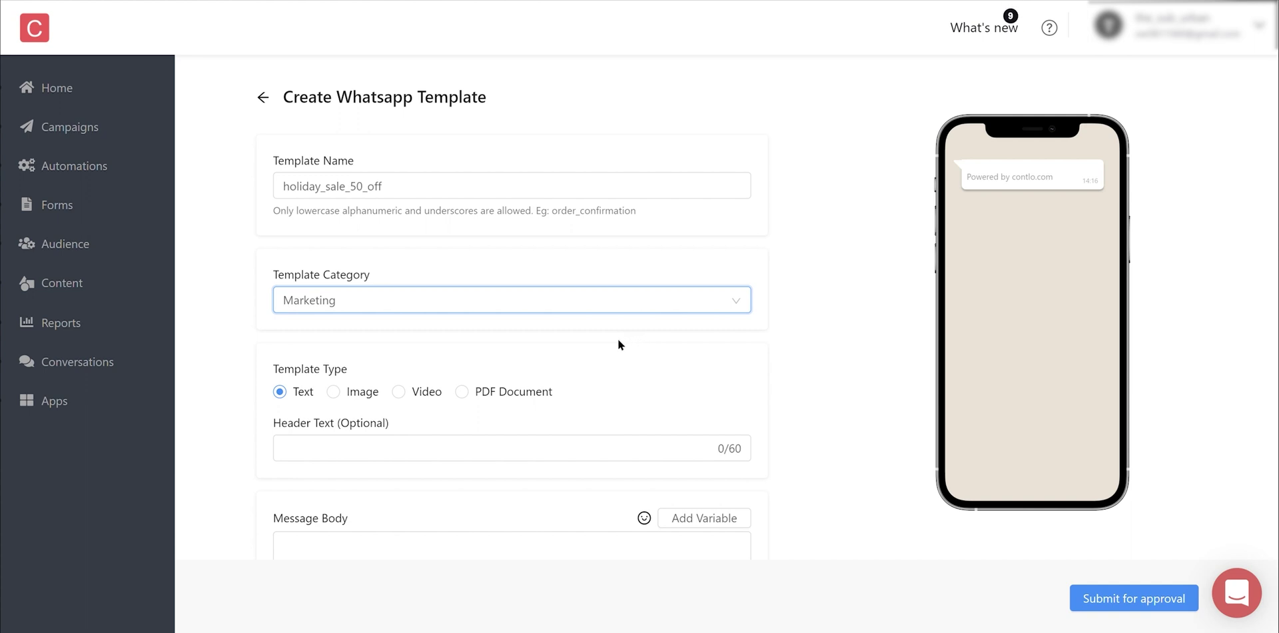
pyautogui.click(334, 392)
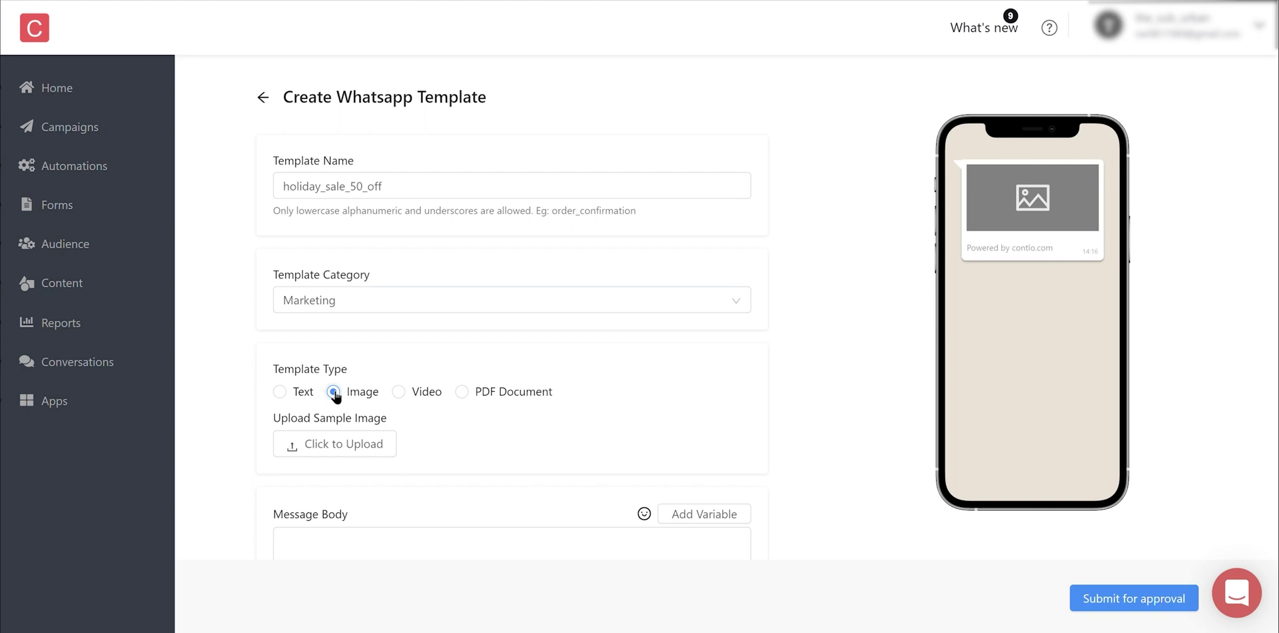
pyautogui.click(340, 443)
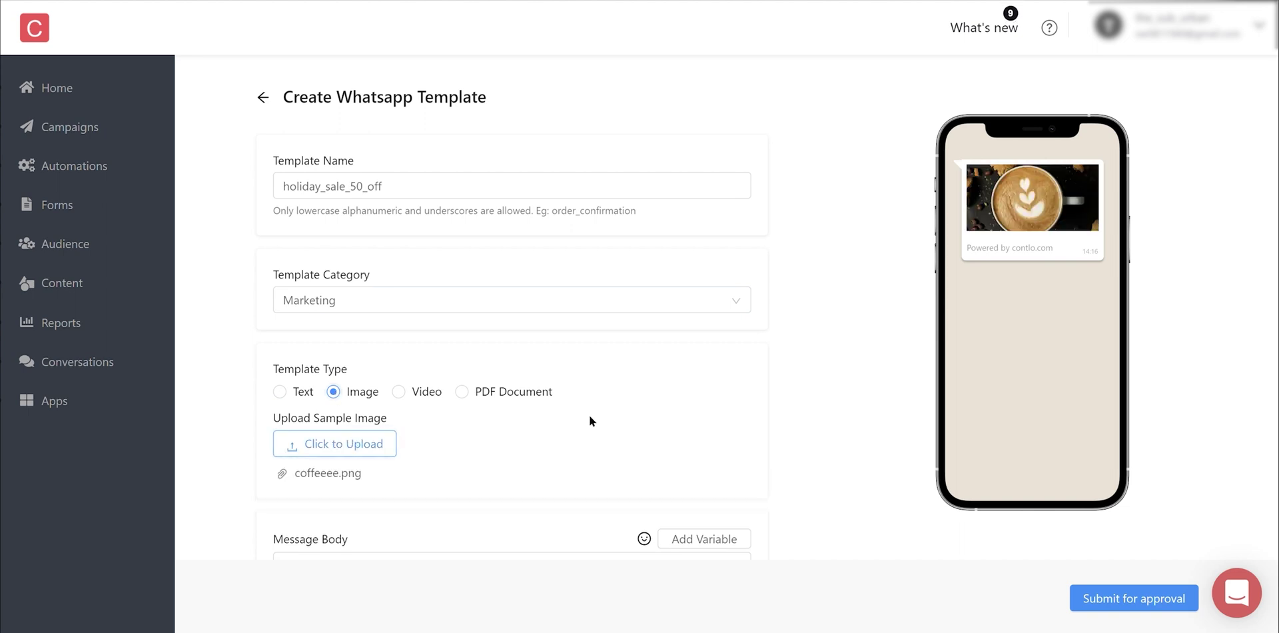
# Write a message body offering 50% off all coffee blends for a limited time, ending with the line "Use COUPON Code: COFFEE50".
pyautogui.scroll(-2, 468, 426)
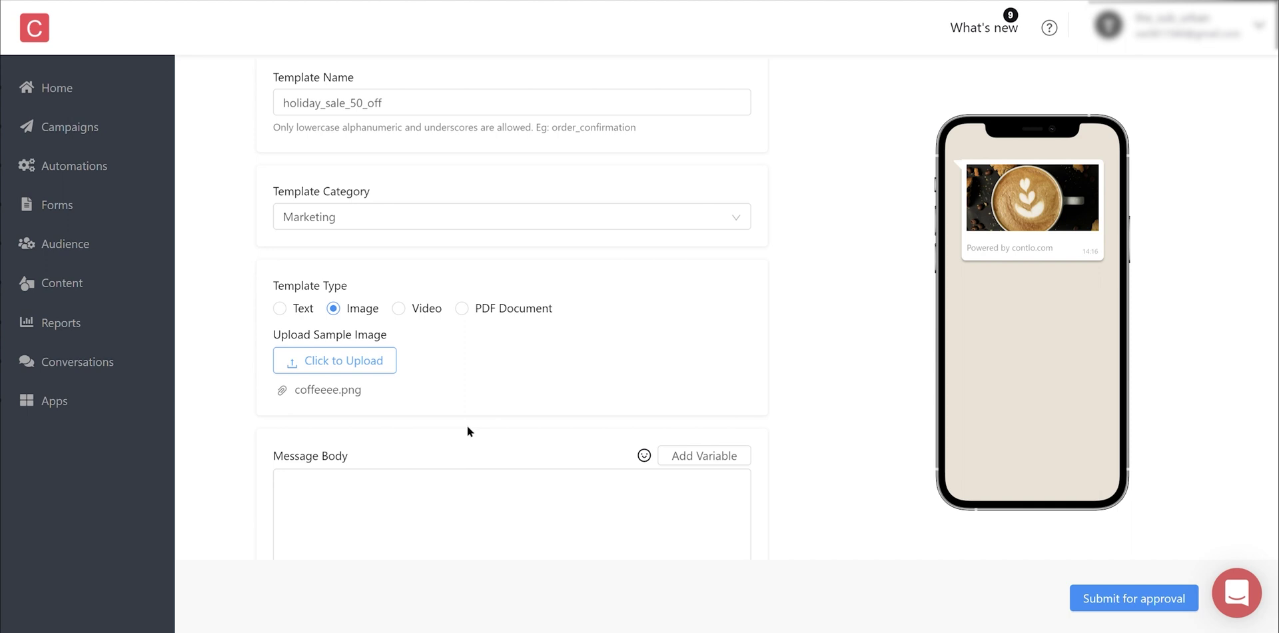
pyautogui.write('Get your daily fix at our coffee shop! For a limited time, enjoy 50% off on all our delicious coffee blends. Come visit us and try our special roast today!')
pyautogui.press('Return')
pyautogui.write('Use COU')
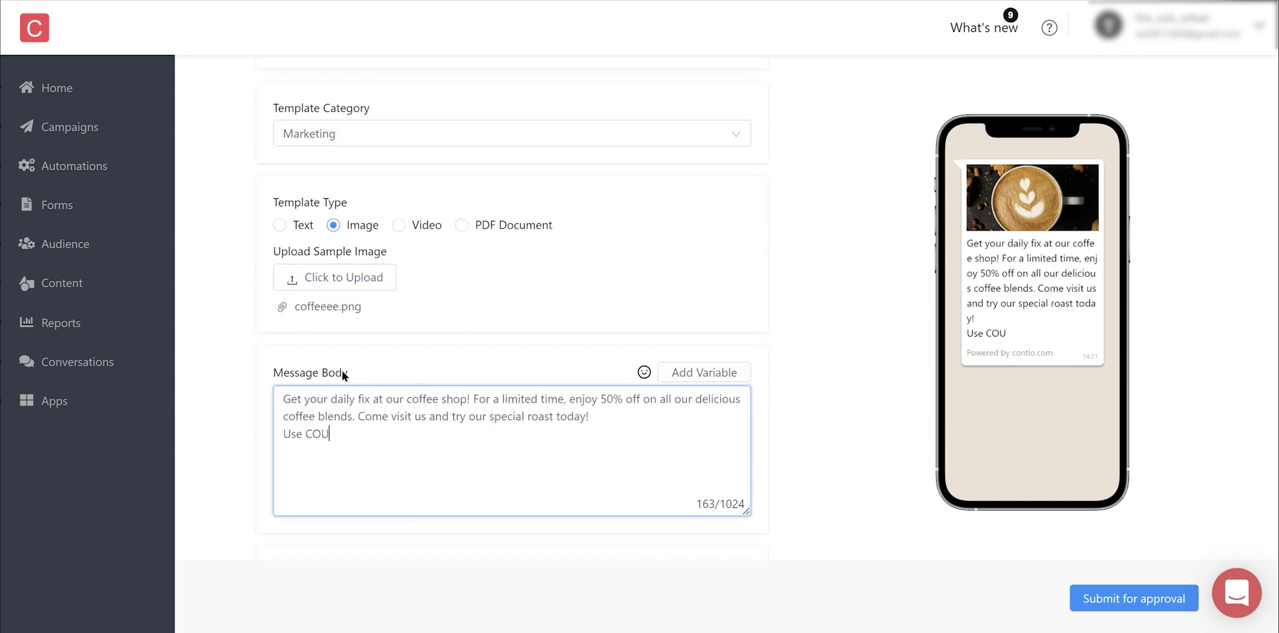
pyautogui.write('PON Code: COFFEE50')
# Add a Call To Action button titled "Click to avail" and submit the template for approval.
pyautogui.scroll(-3, 518, 430)
pyautogui.click(363, 395)
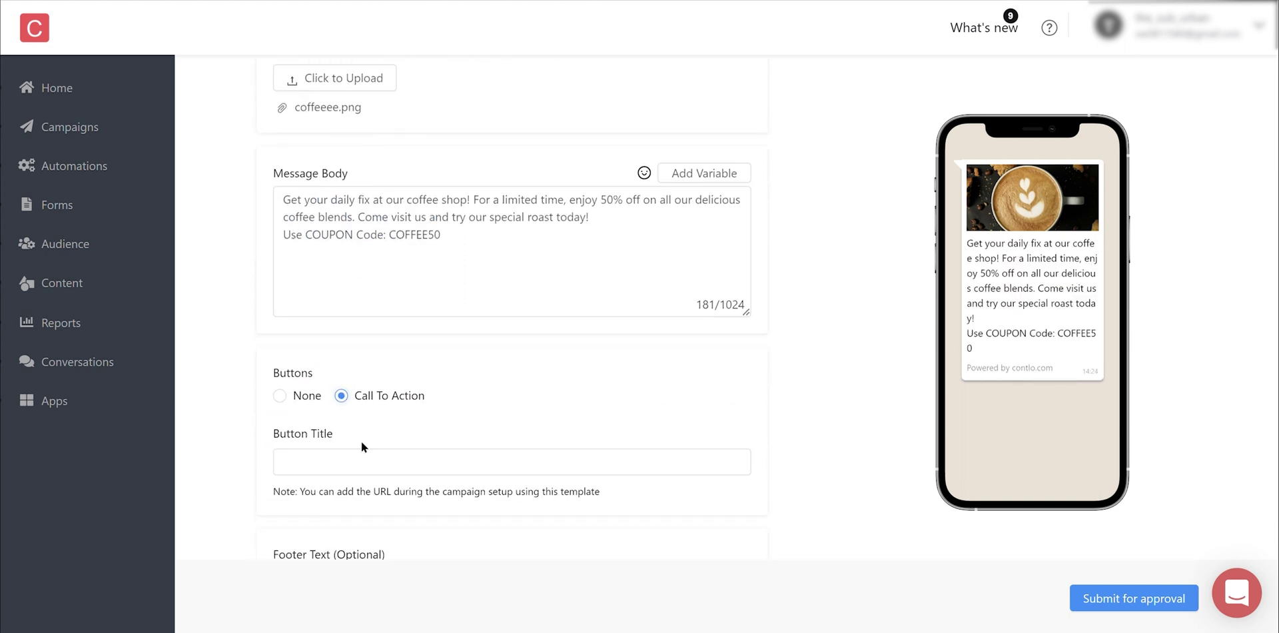
pyautogui.click(380, 463)
pyautogui.write('Click to avail')
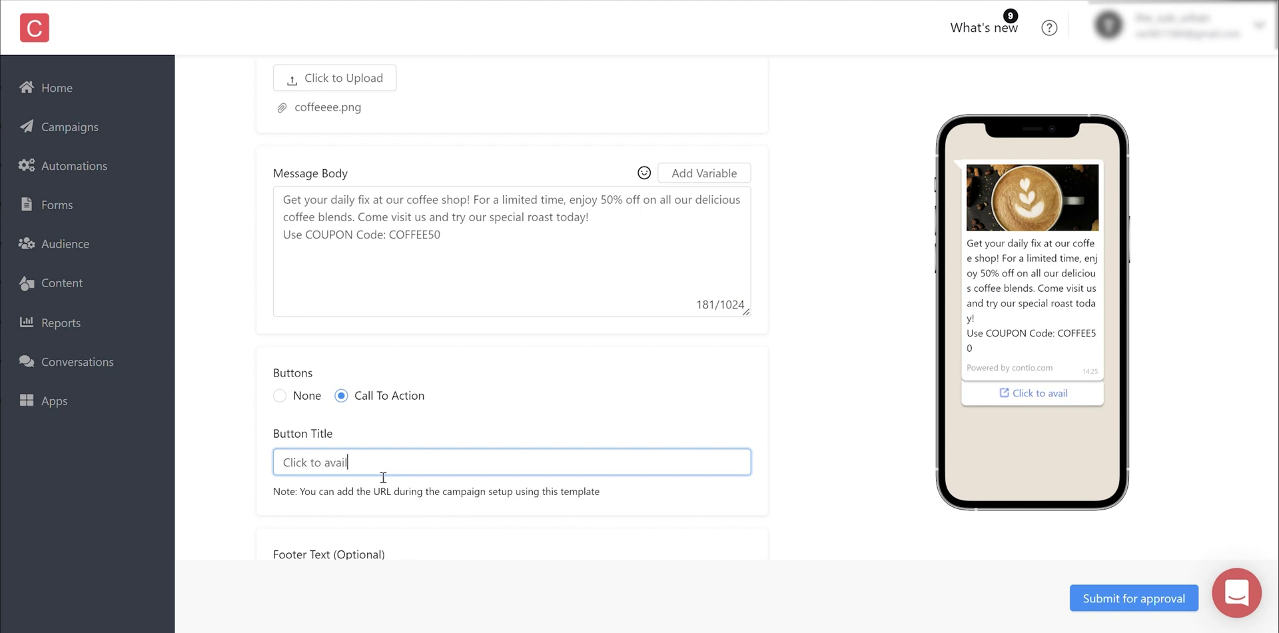
pyautogui.scroll(-1, 383, 477)
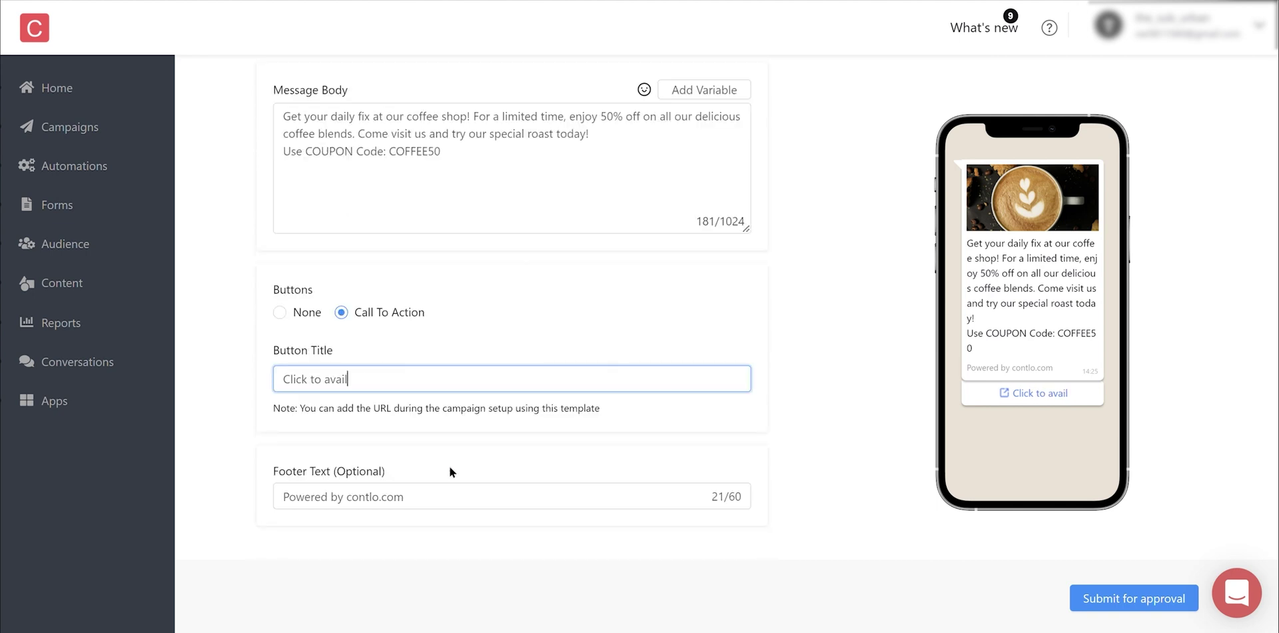
pyautogui.click(1083, 588)
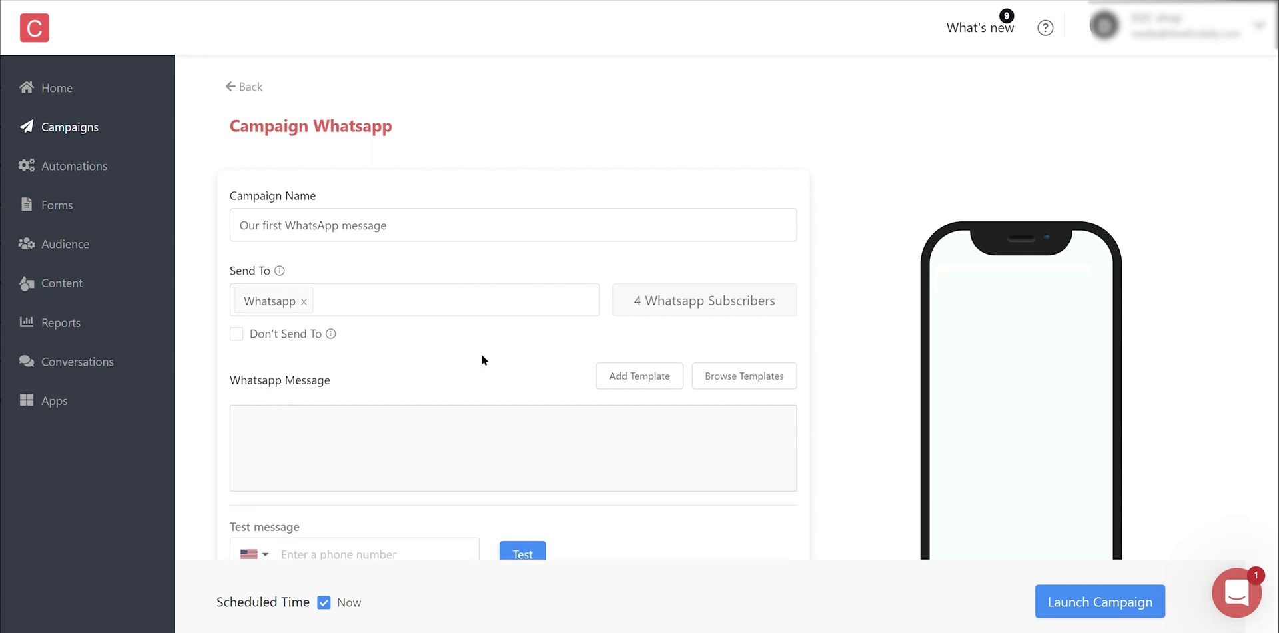
# Load the hello_world template as the campaign's WhatsApp message and send a test message to the recipient's phone number.
pyautogui.click(741, 378)
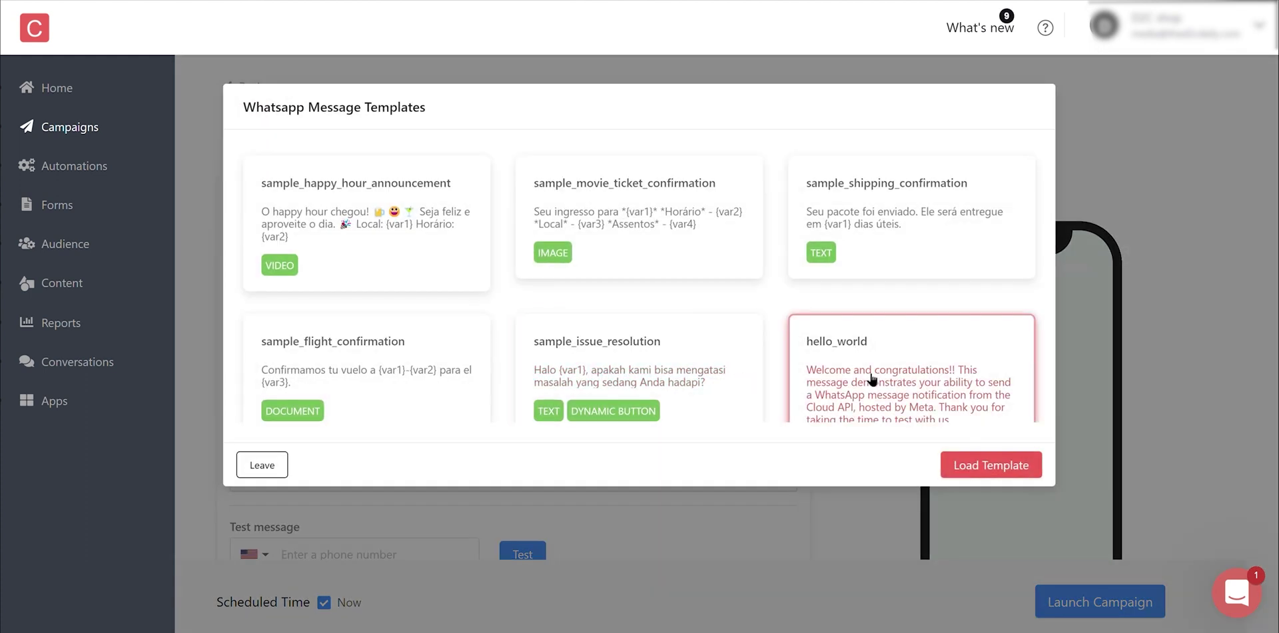
pyautogui.click(990, 468)
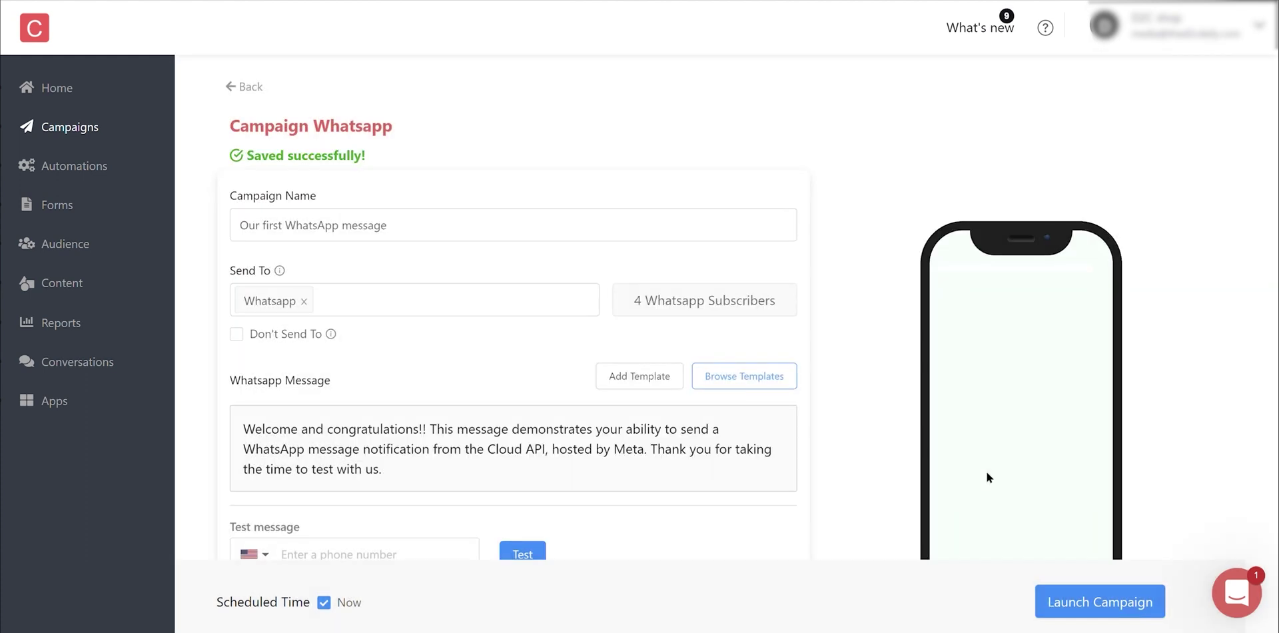
pyautogui.scroll(-2, 705, 514)
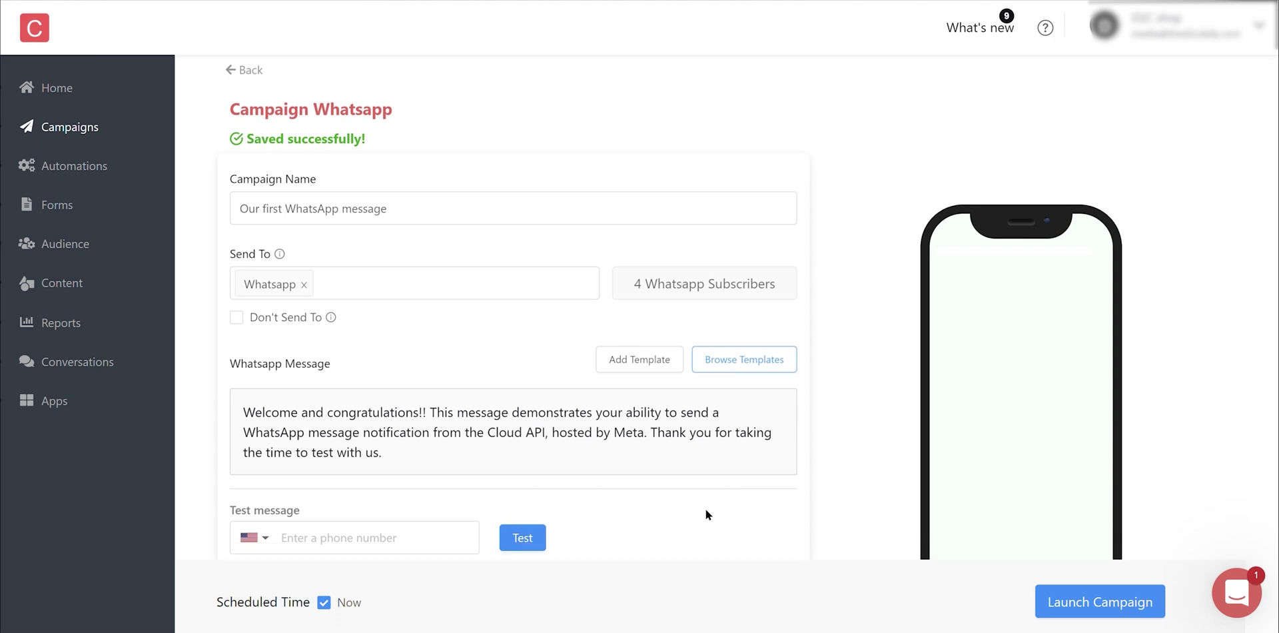
pyautogui.click(394, 483)
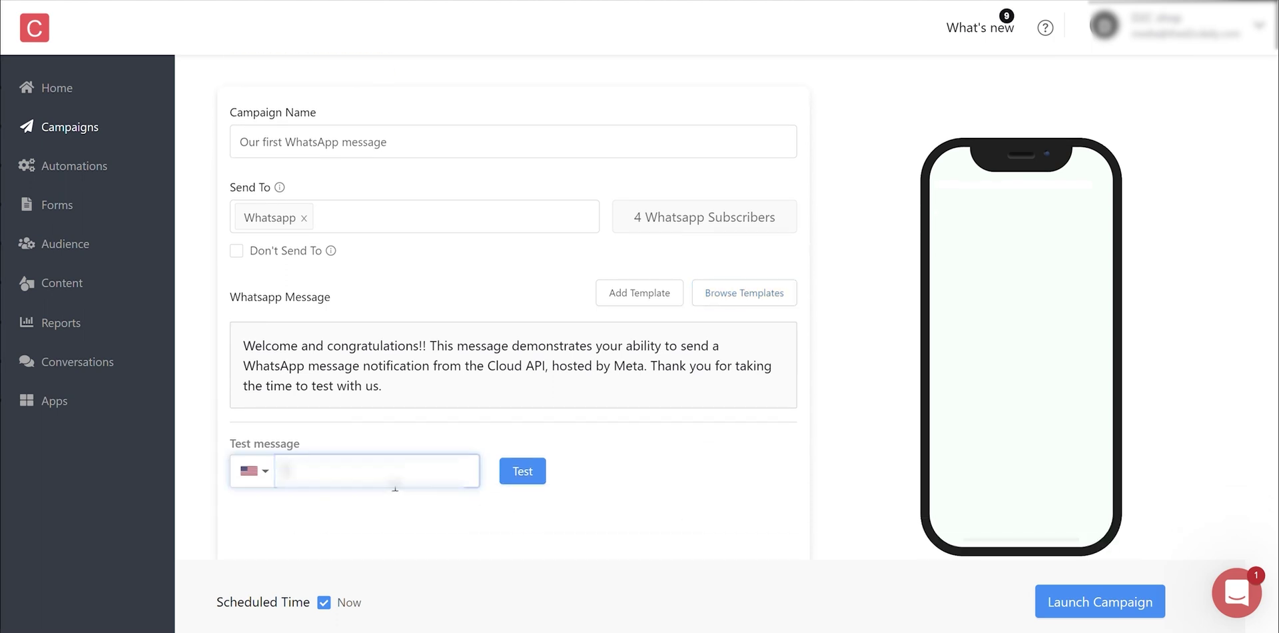
pyautogui.write('+155512345')
pyautogui.click(523, 477)
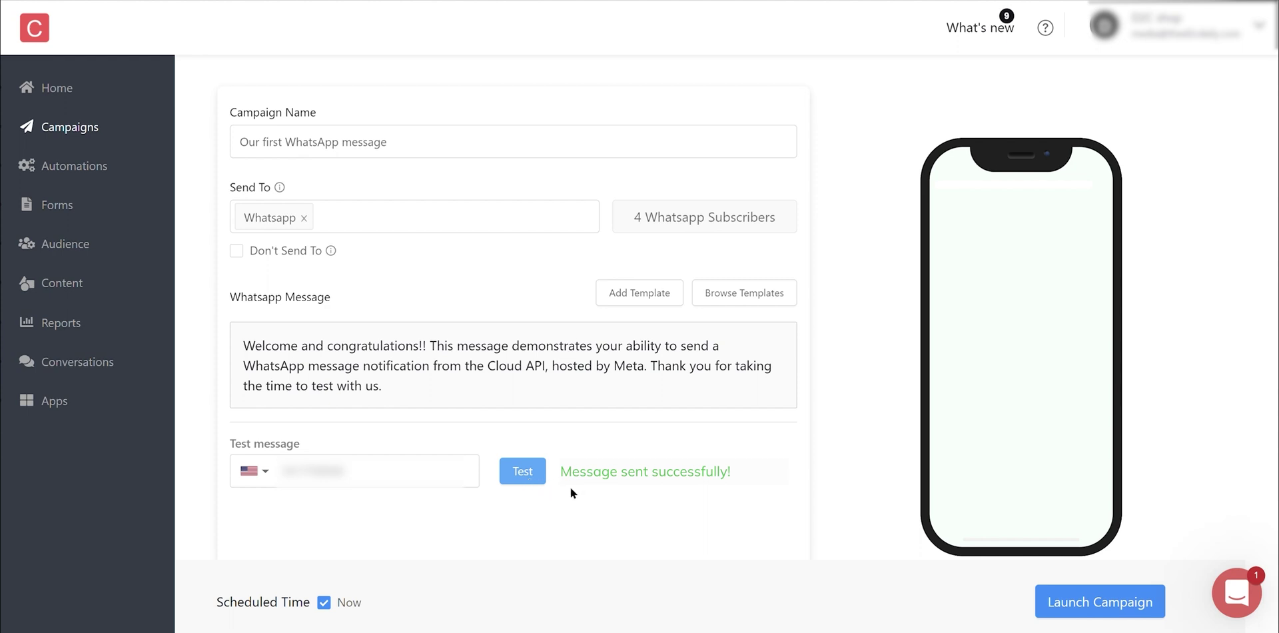
# Launch the "Our first WhatsApp message" campaign immediately and confirm the launch.
pyautogui.click(1135, 601)
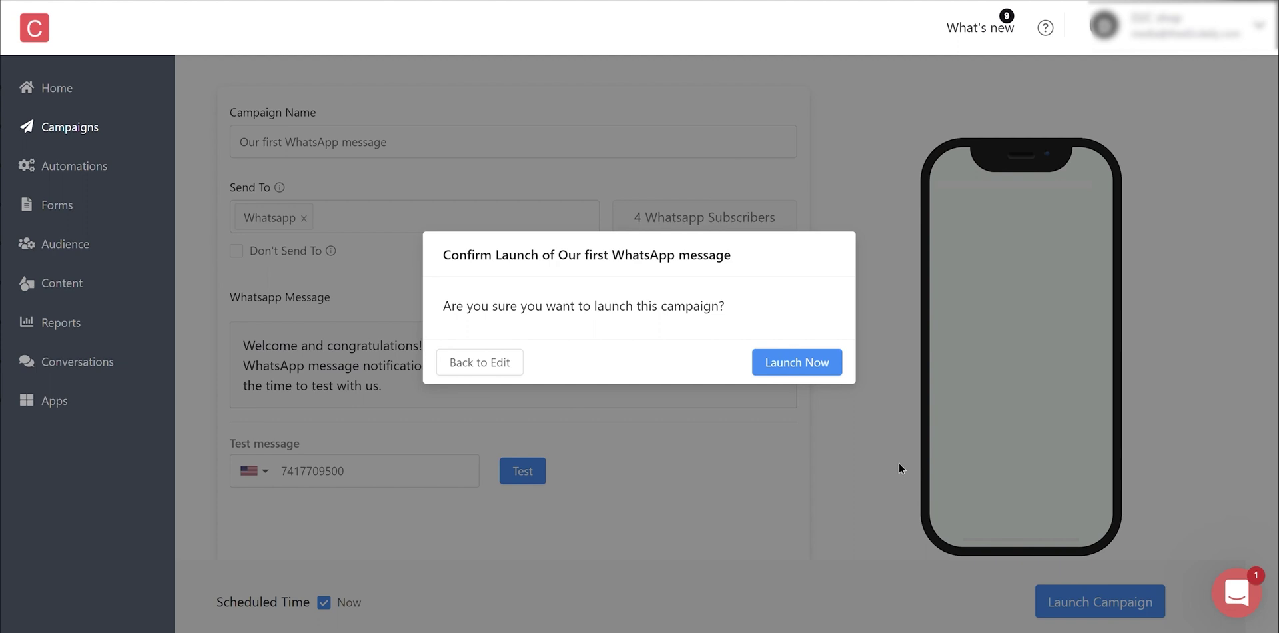
pyautogui.click(765, 362)
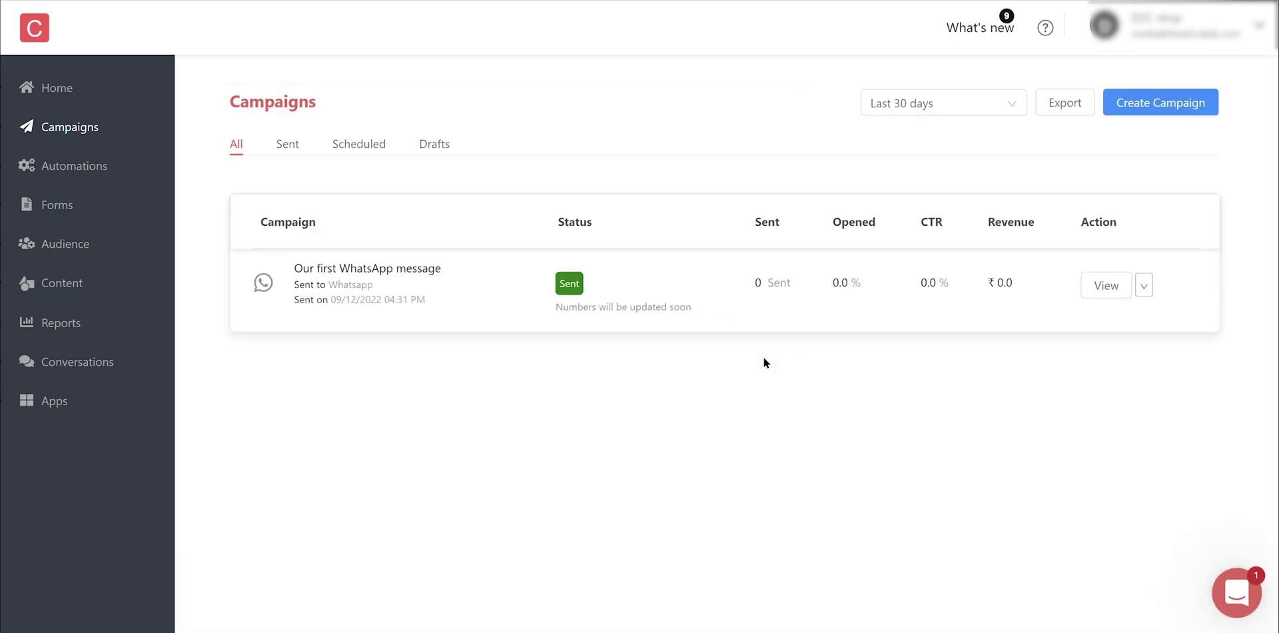